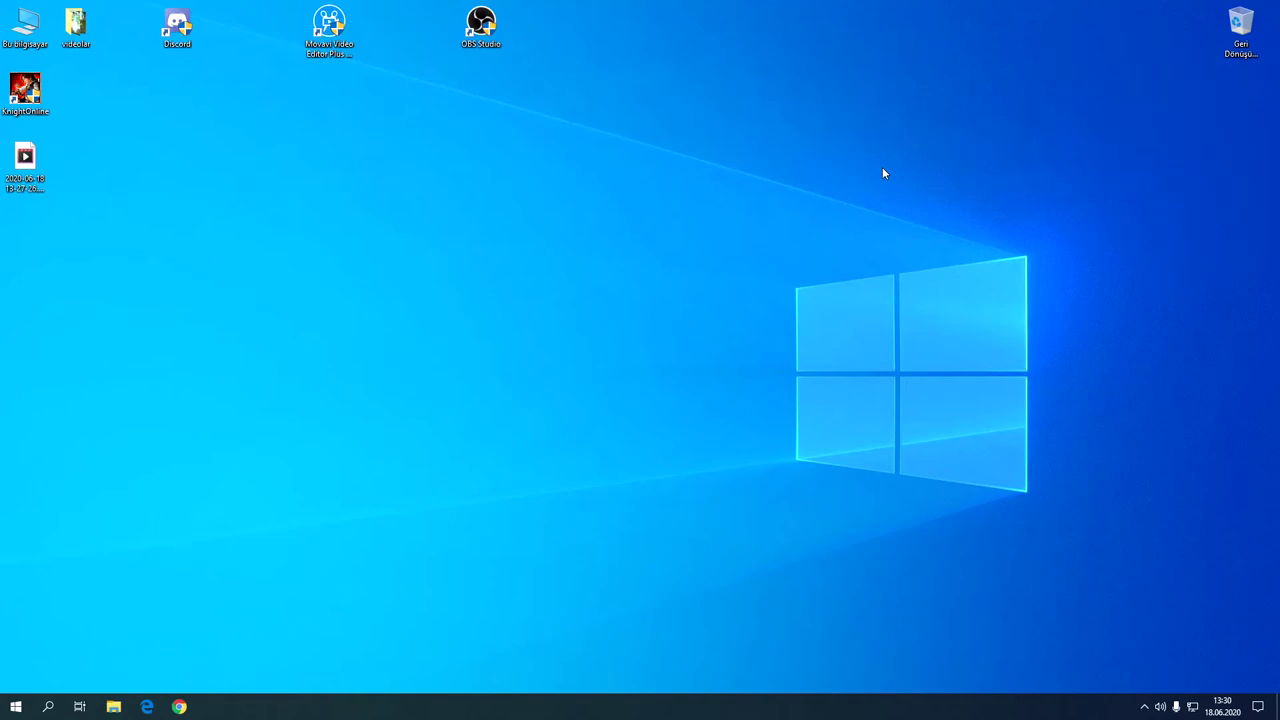
Launch the IExpress wizard by running the command iexpress
{"action": "right_click", "coordinate": [15, 706]}
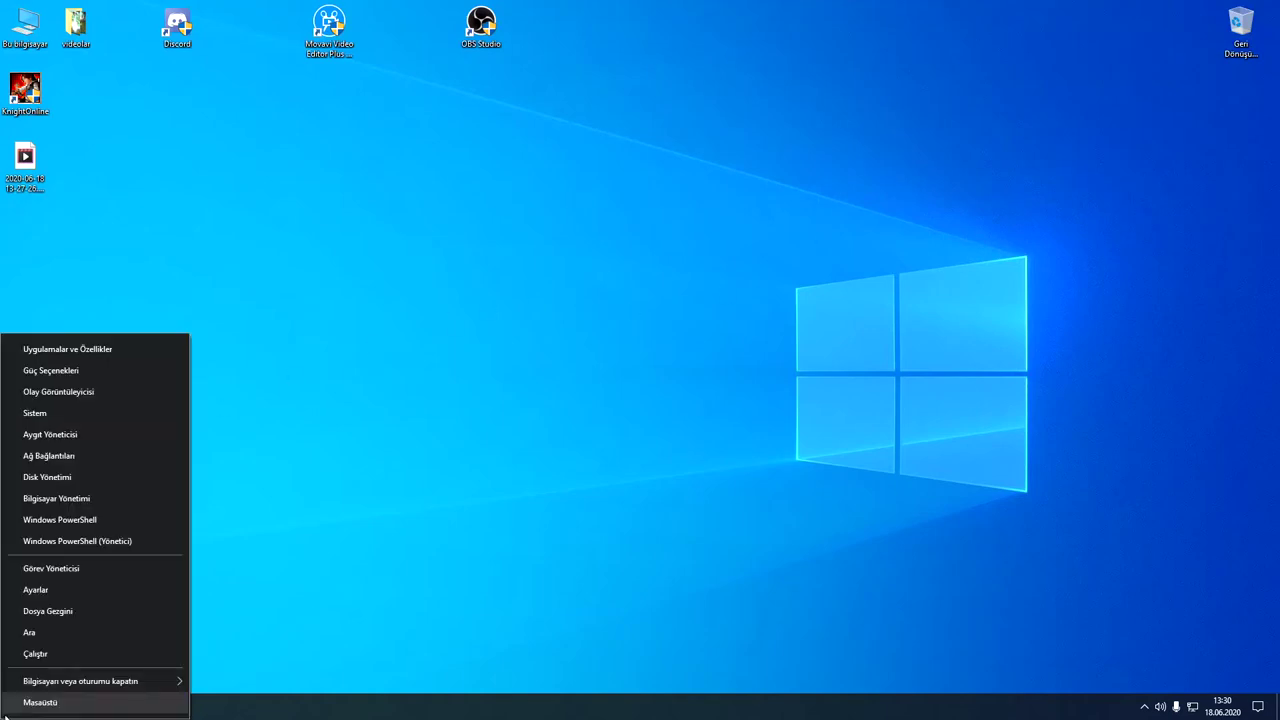
{"action": "left_click", "coordinate": [62, 653]}
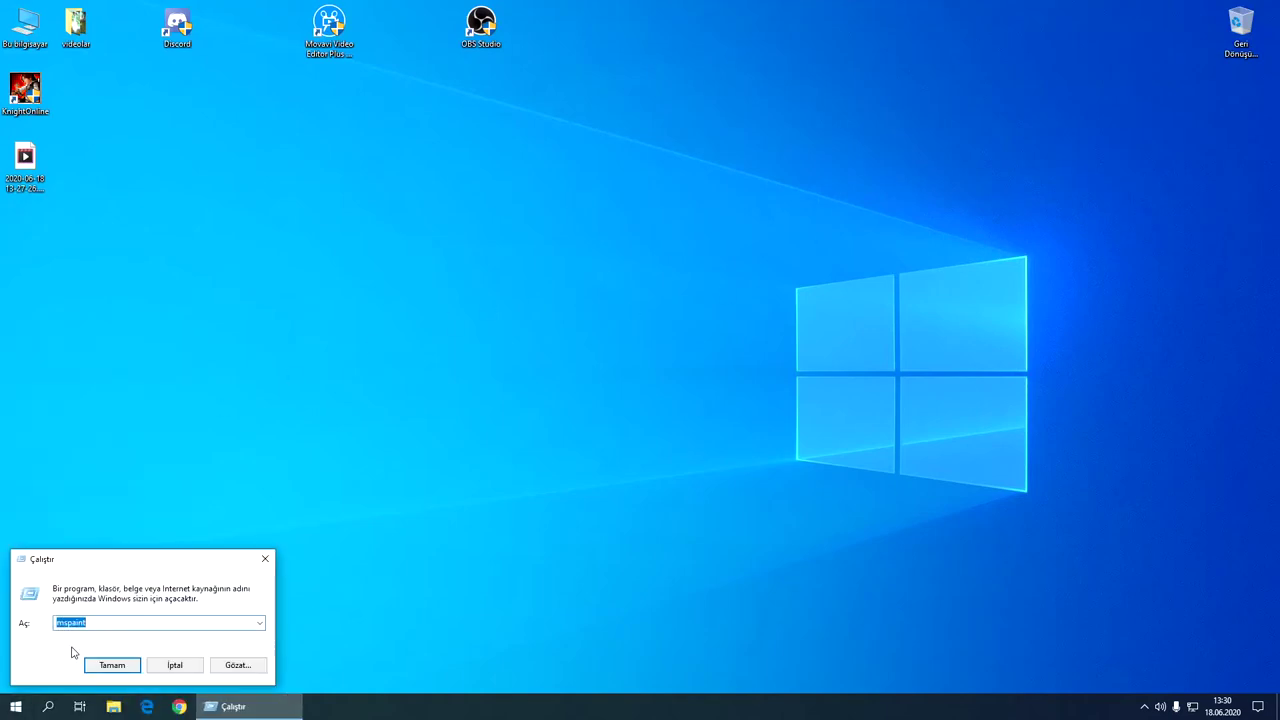
{"action": "type", "text": "iexpress"}
{"action": "key", "text": "Return"}
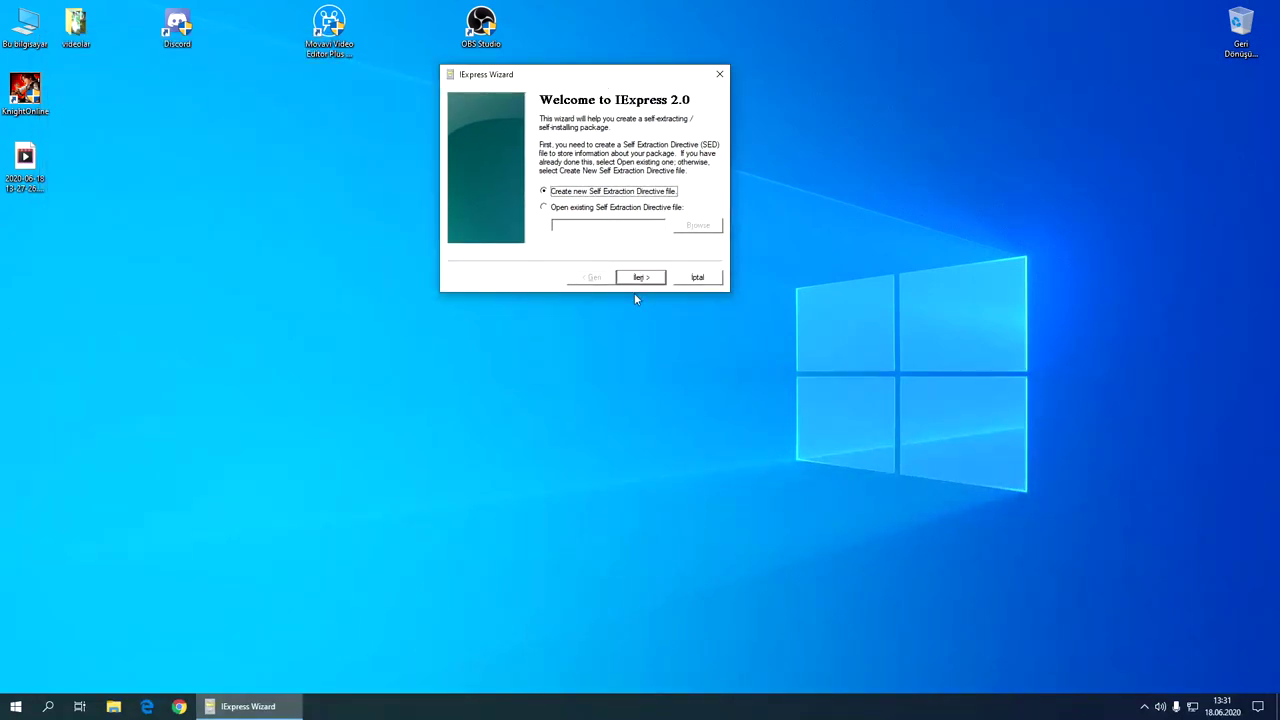
Start a new self-extraction directive that extracts files and runs an installation command, titled "adasda", with no license displayed
{"action": "left_click", "coordinate": [655, 278]}
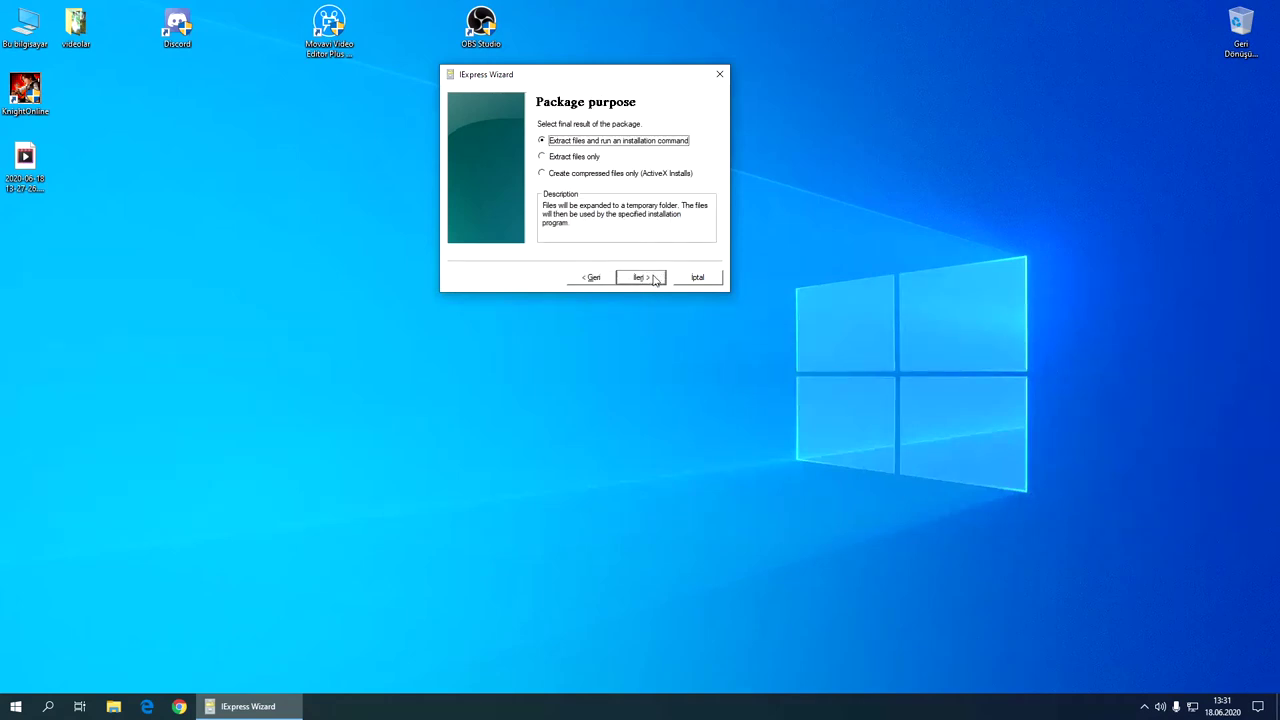
{"action": "left_click", "coordinate": [655, 278]}
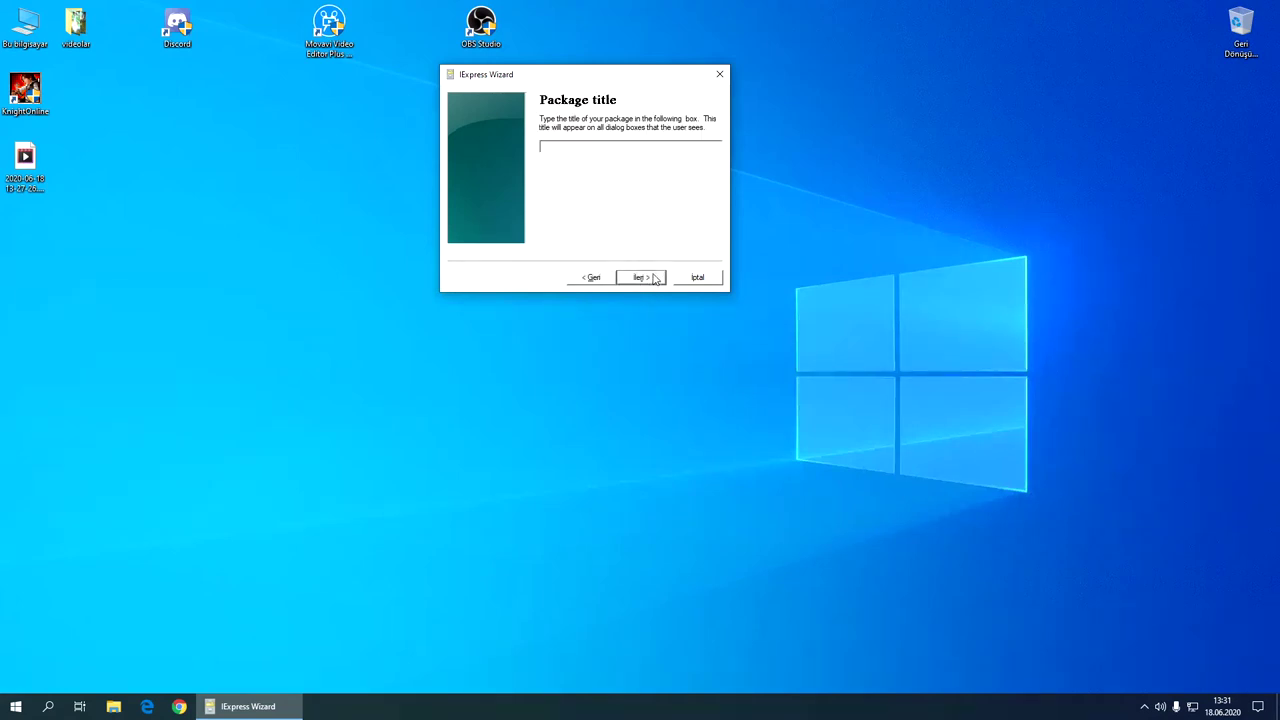
{"action": "type", "text": "adasda"}
{"action": "left_click", "coordinate": [660, 280]}
{"action": "left_click", "coordinate": [661, 281]}
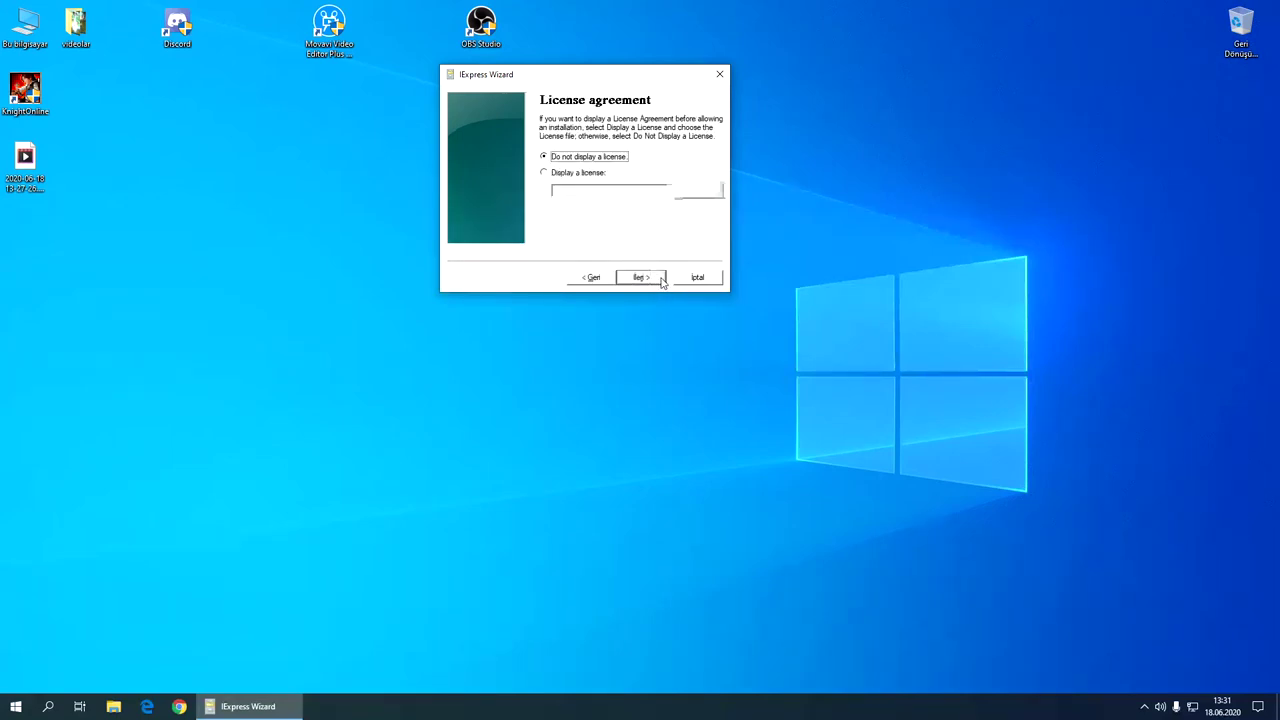
{"action": "left_click", "coordinate": [661, 281]}
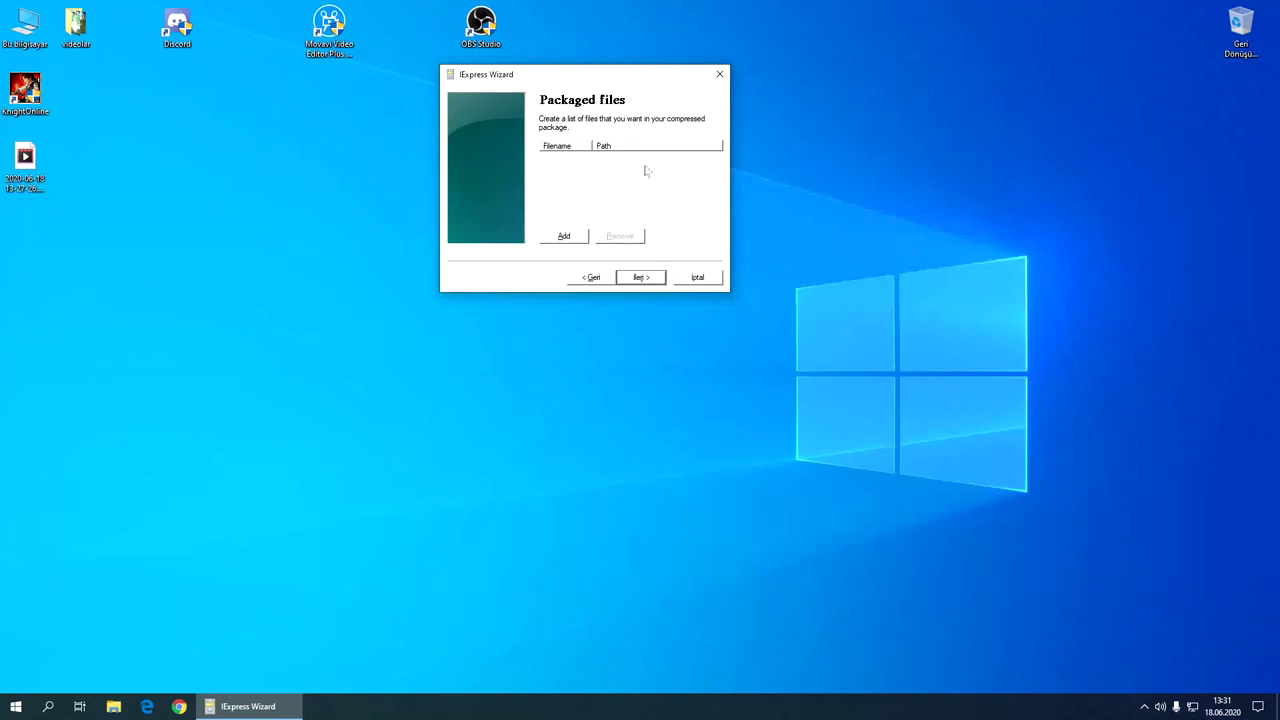
Add WinRAR.exe from C:\Program Files\WinRAR to the packaged files
{"action": "left_click", "coordinate": [566, 237]}
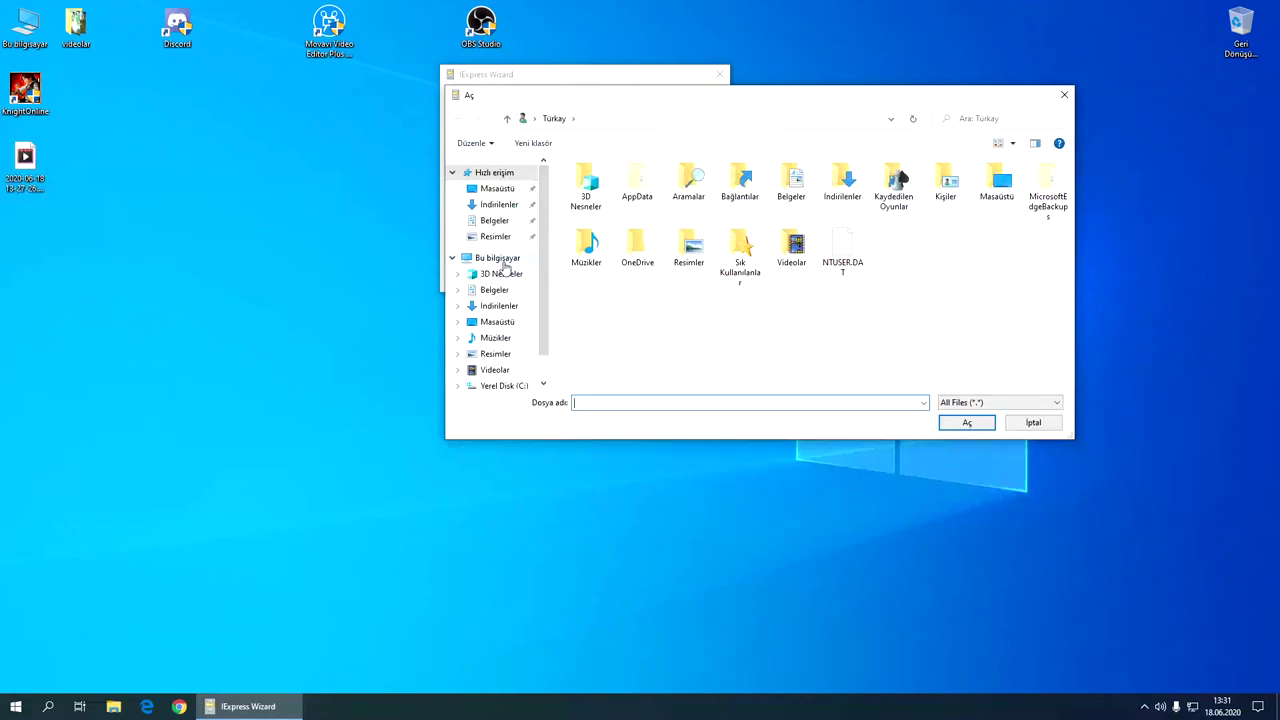
{"action": "left_click", "coordinate": [505, 386]}
{"action": "left_click_drag", "start_coordinate": [617, 287], "coordinate": [624, 288]}
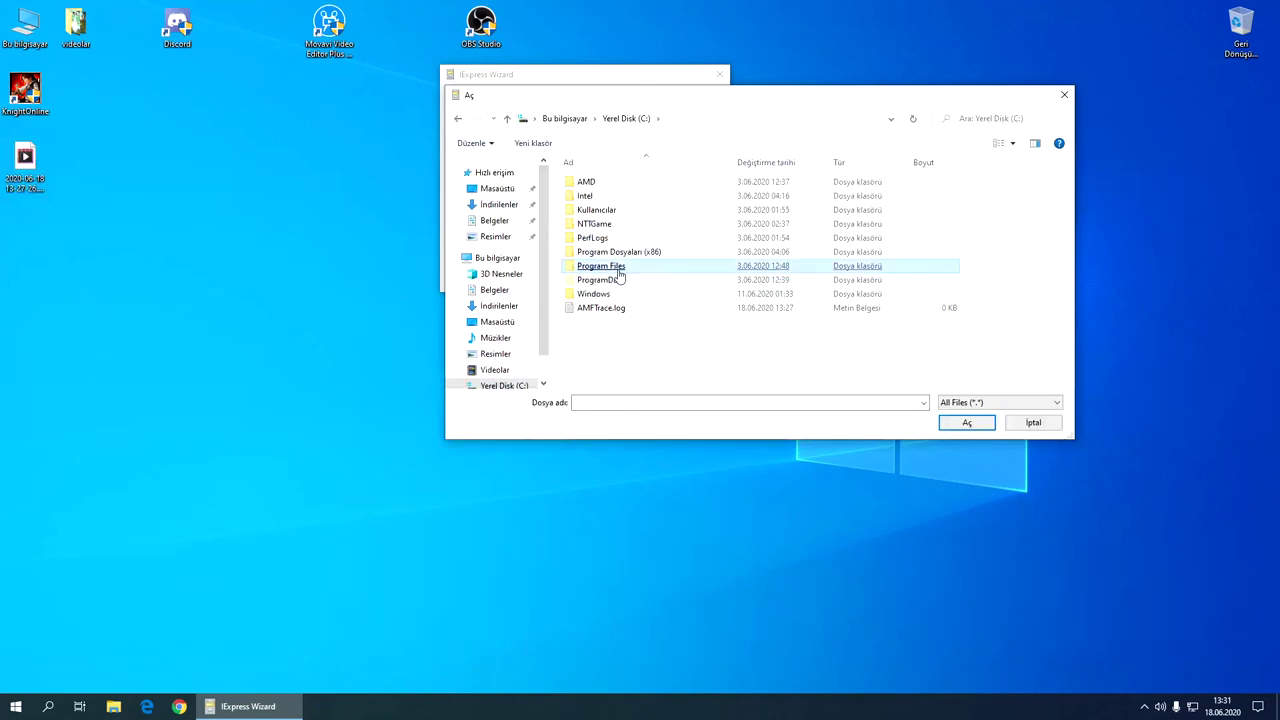
{"action": "double_click", "coordinate": [618, 266]}
{"action": "scroll", "coordinate": [627, 288], "scroll_direction": "down", "scroll_amount": 5}
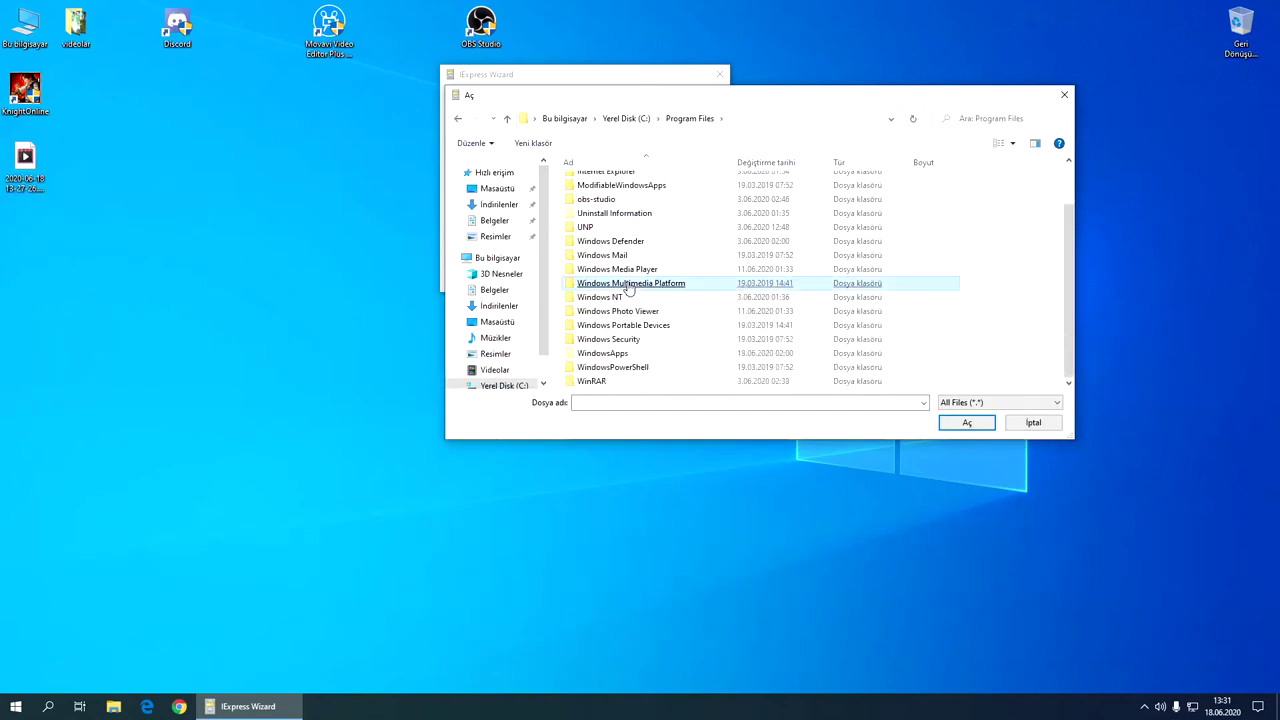
{"action": "double_click", "coordinate": [609, 380]}
{"action": "scroll", "coordinate": [635, 345], "scroll_direction": "down", "scroll_amount": 6}
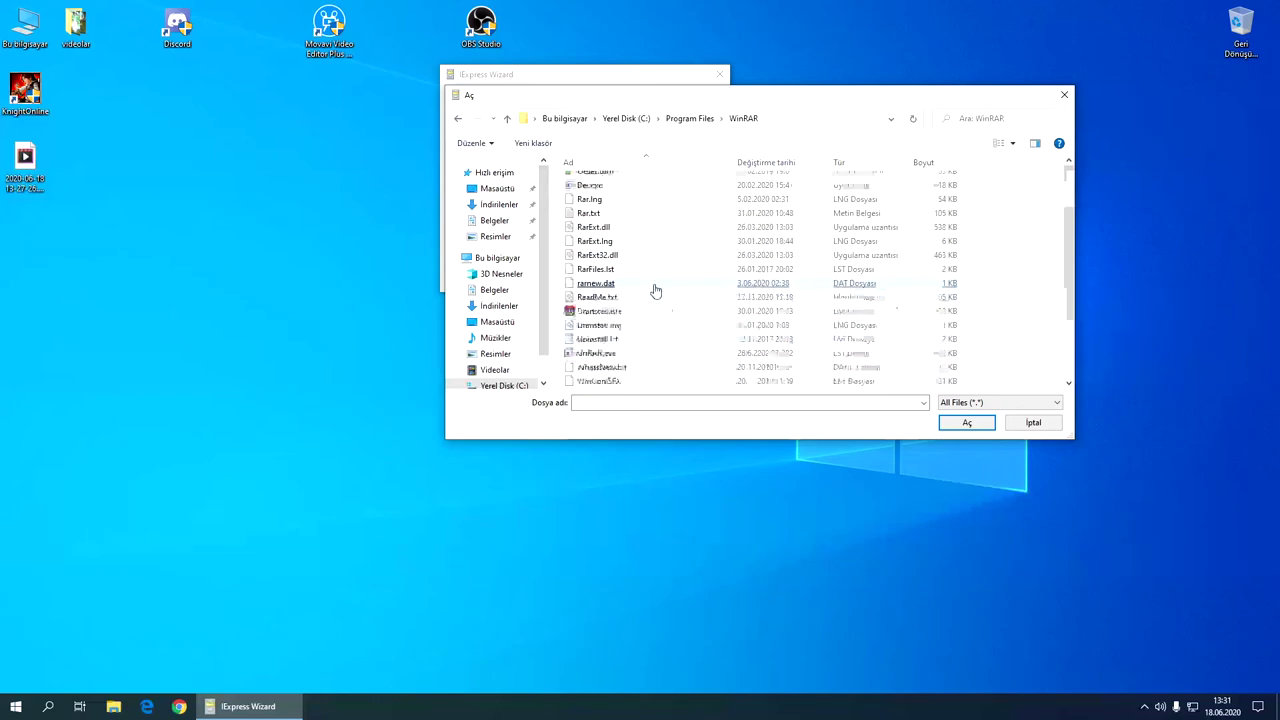
{"action": "left_click", "coordinate": [645, 272]}
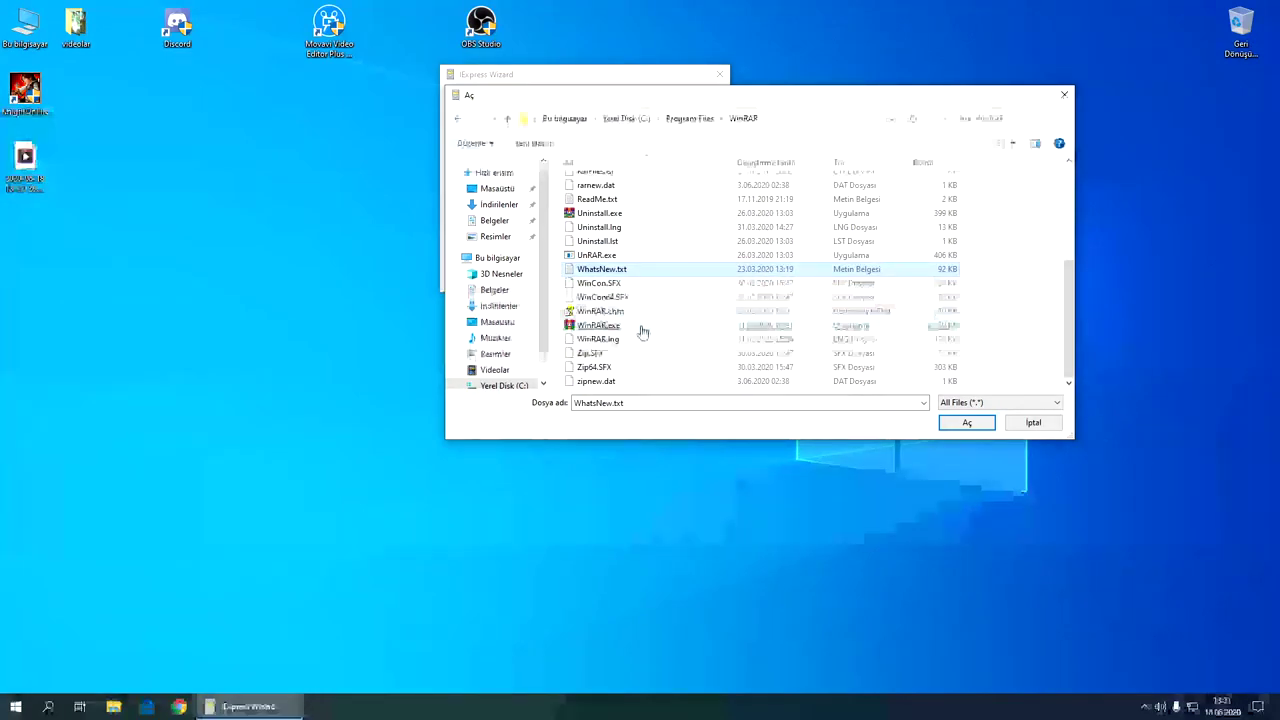
{"action": "double_click", "coordinate": [643, 326]}
Add wmplayer.exe from C:\Program Files\Windows Media Player to the packaged files and accept the file list
{"action": "left_click", "coordinate": [577, 242]}
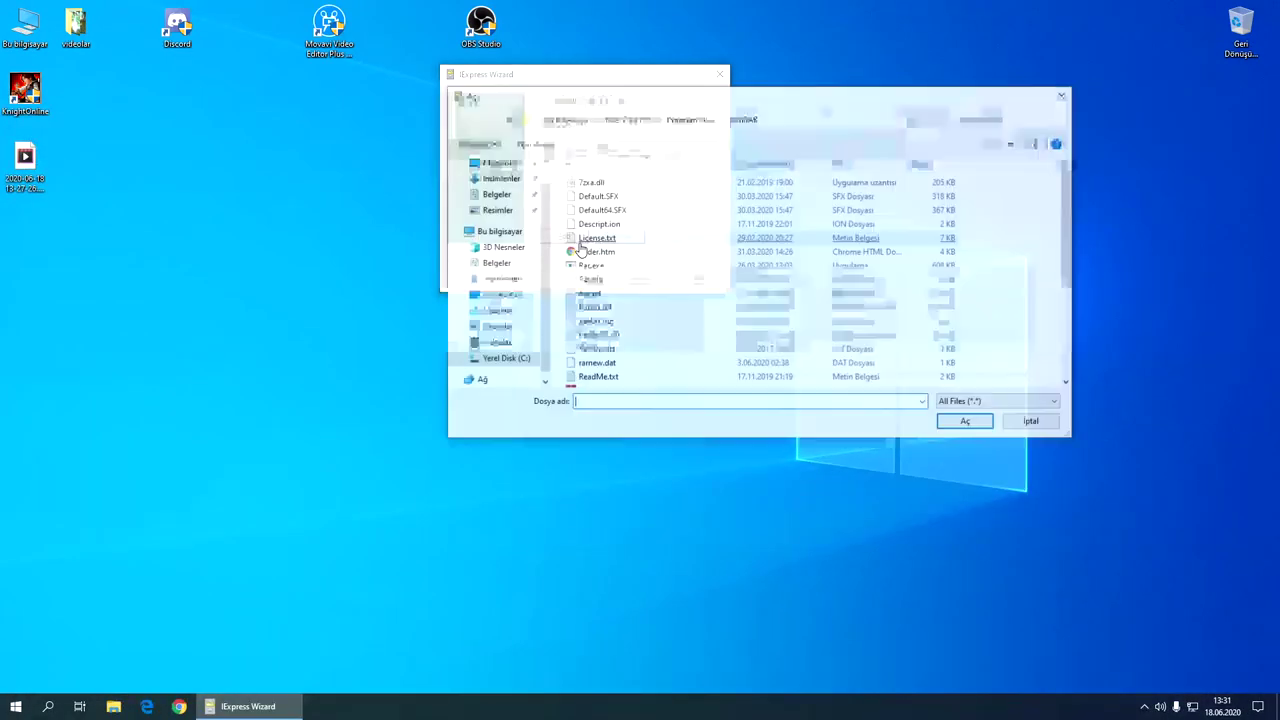
{"action": "left_click", "coordinate": [700, 120]}
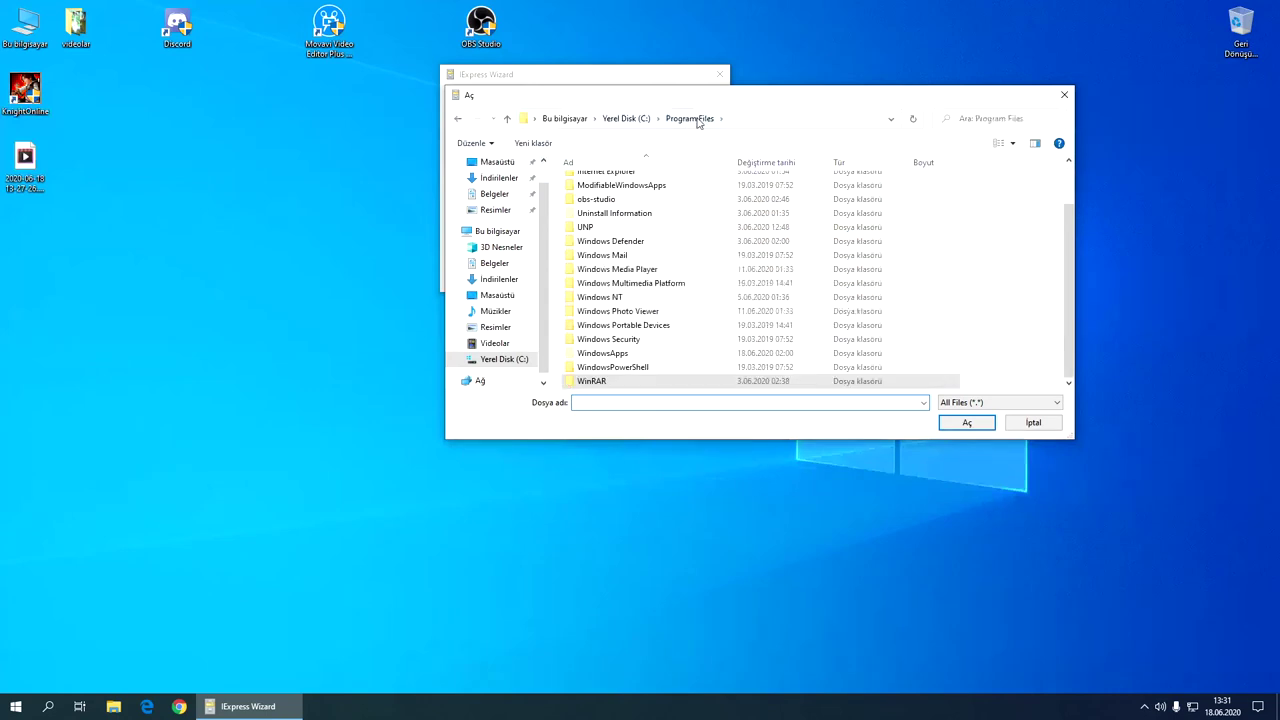
{"action": "scroll", "coordinate": [717, 228], "scroll_direction": "up", "scroll_amount": 2}
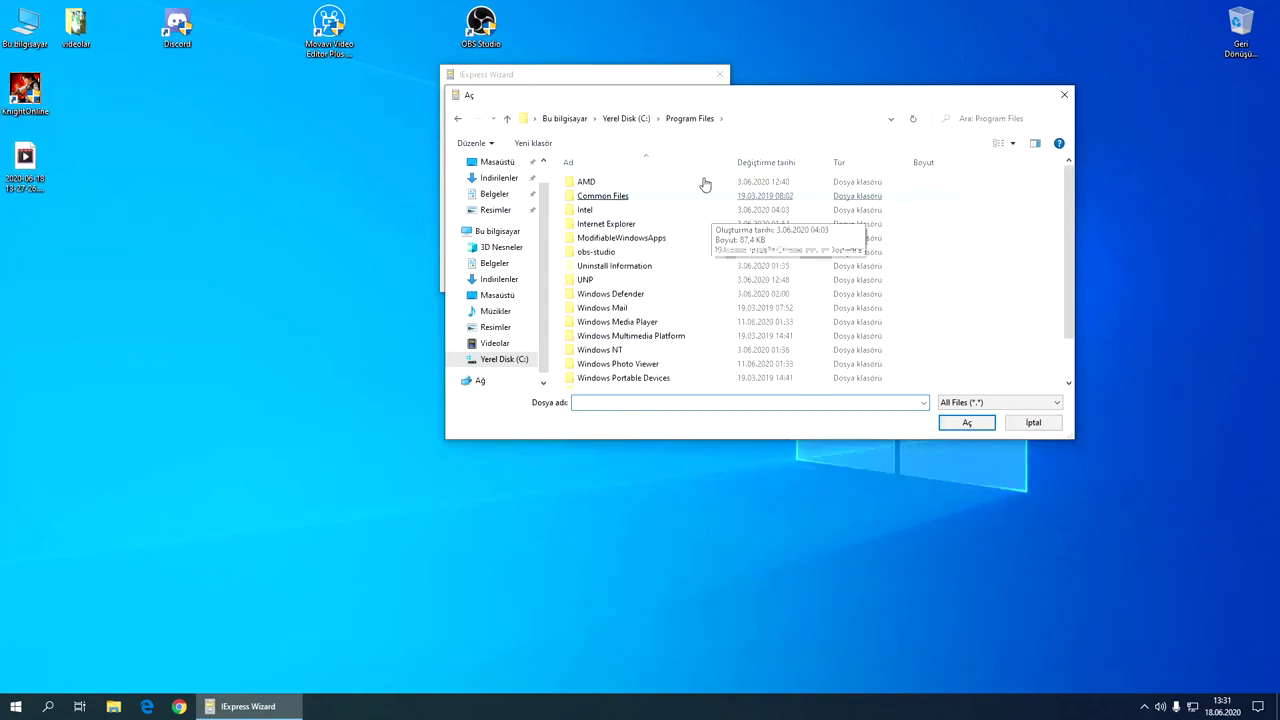
{"action": "double_click", "coordinate": [663, 322]}
{"action": "left_click", "coordinate": [663, 322]}
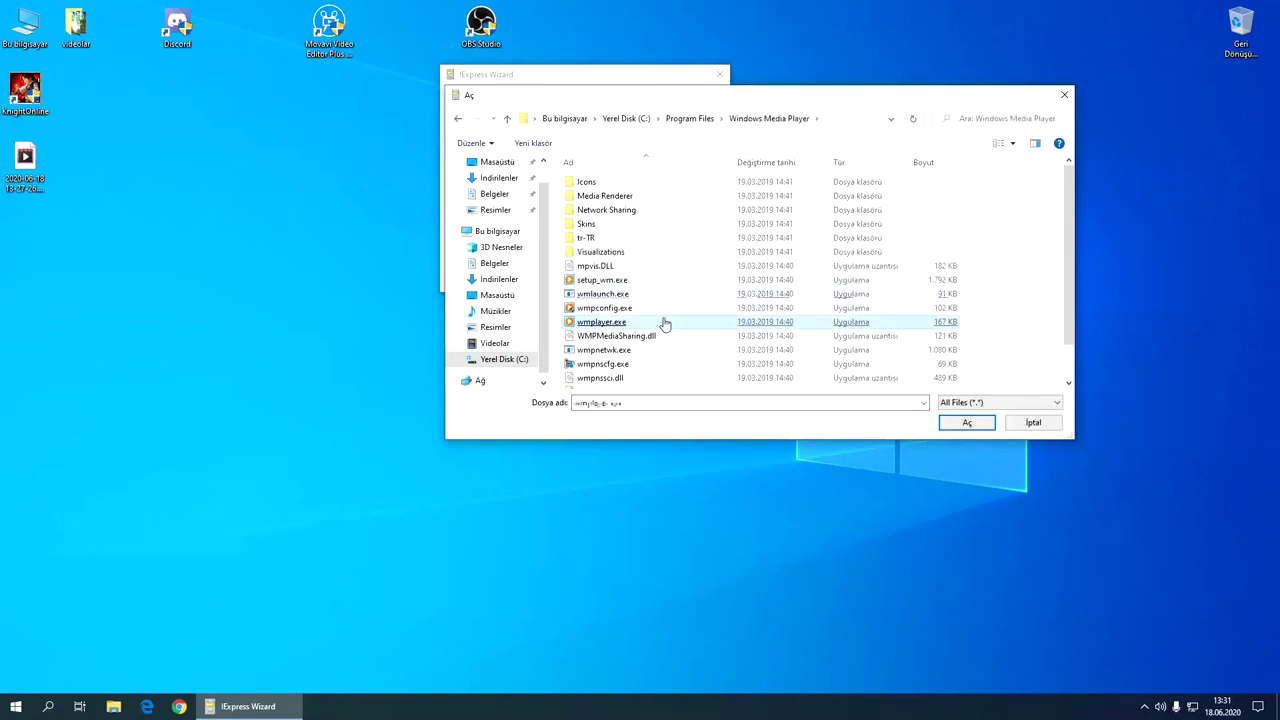
{"action": "double_click", "coordinate": [613, 322]}
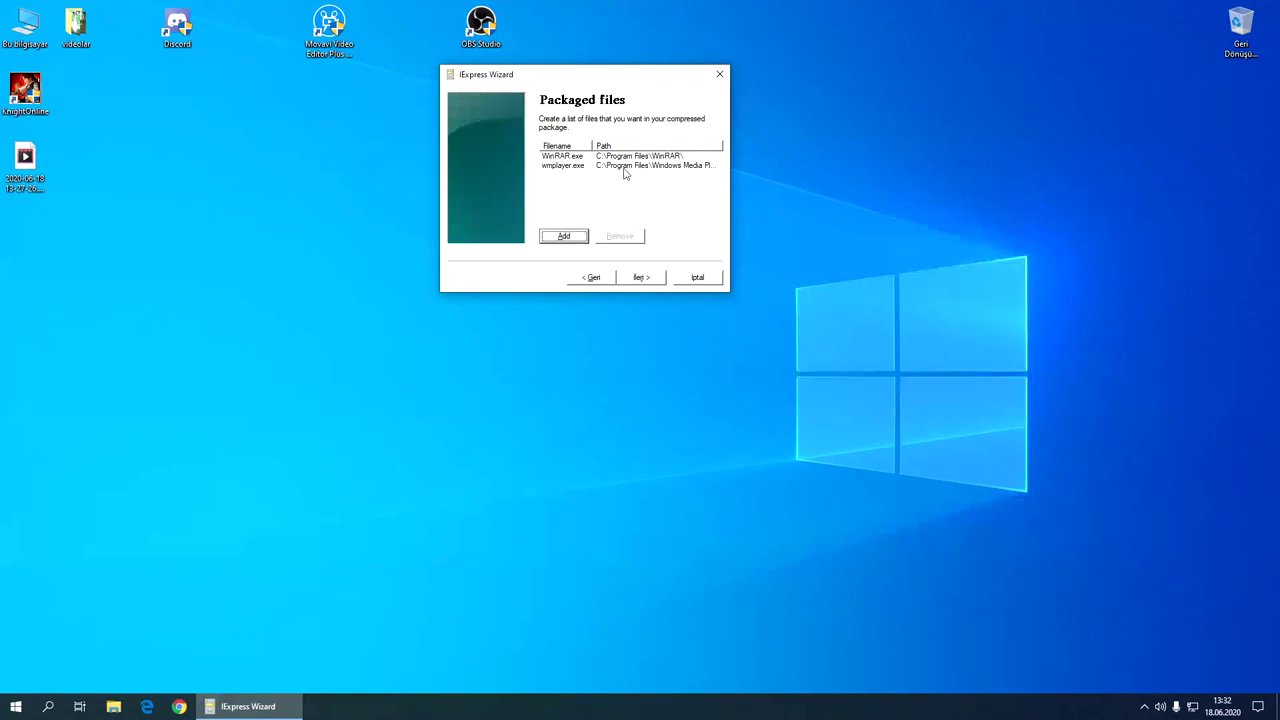
{"action": "left_click", "coordinate": [638, 278]}
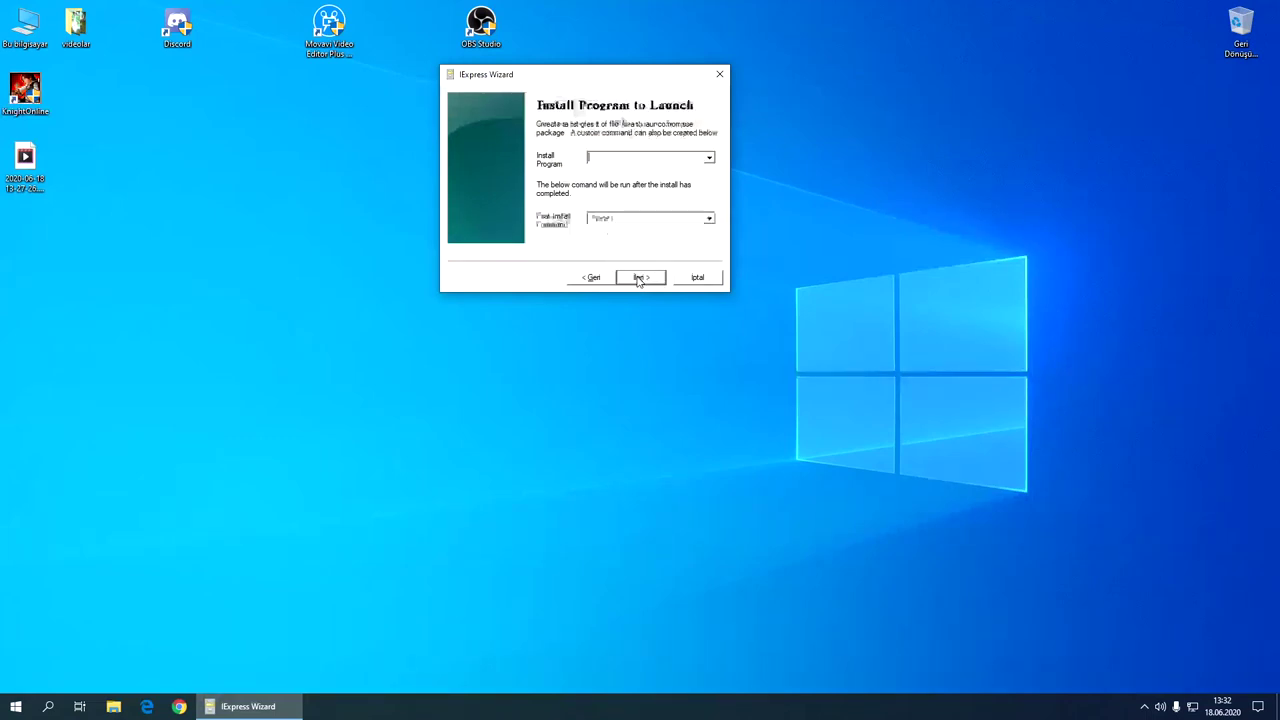
Set WinRAR.exe as the install program and wmplayer.exe as the post install command
{"action": "left_click", "coordinate": [709, 160]}
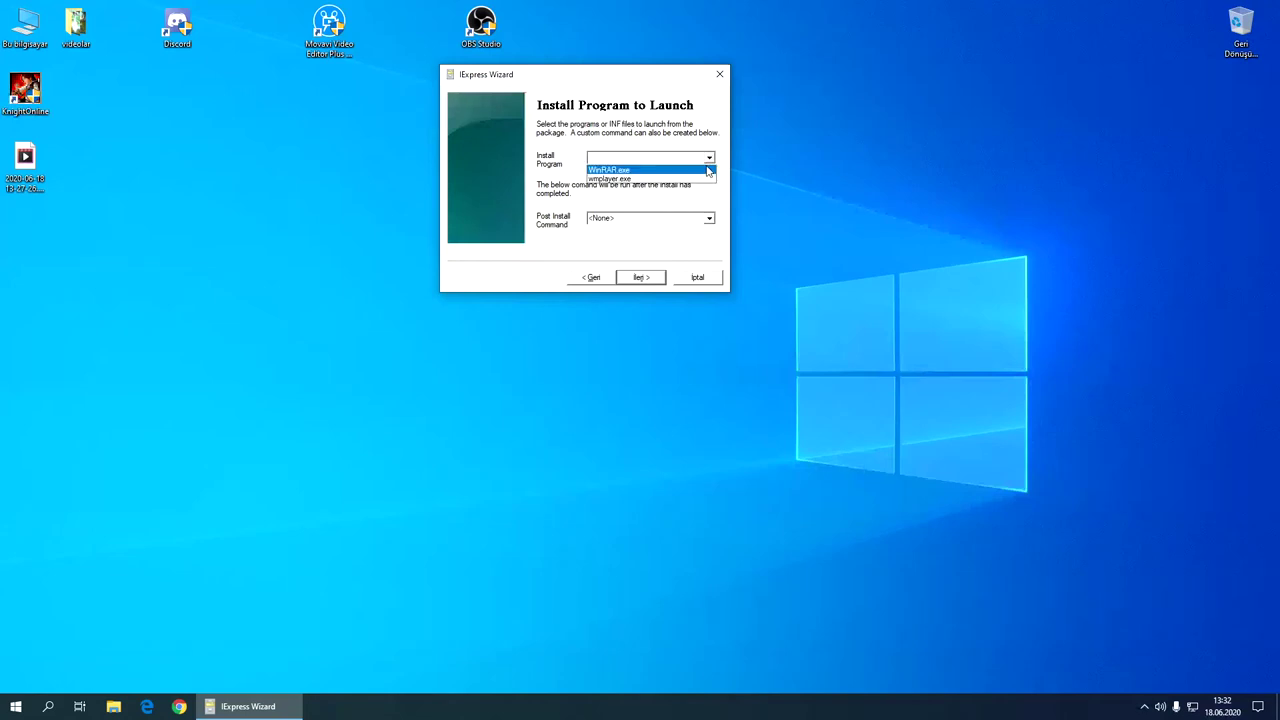
{"action": "left_click", "coordinate": [707, 170]}
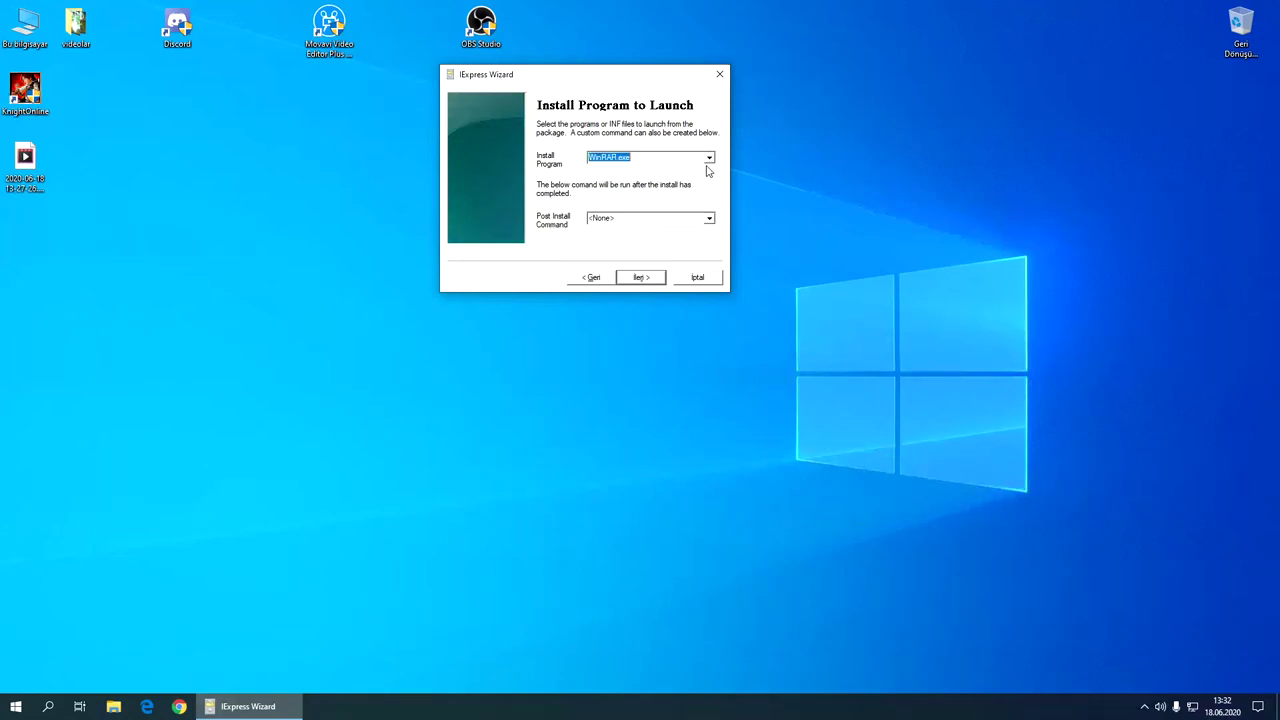
{"action": "left_click", "coordinate": [710, 220]}
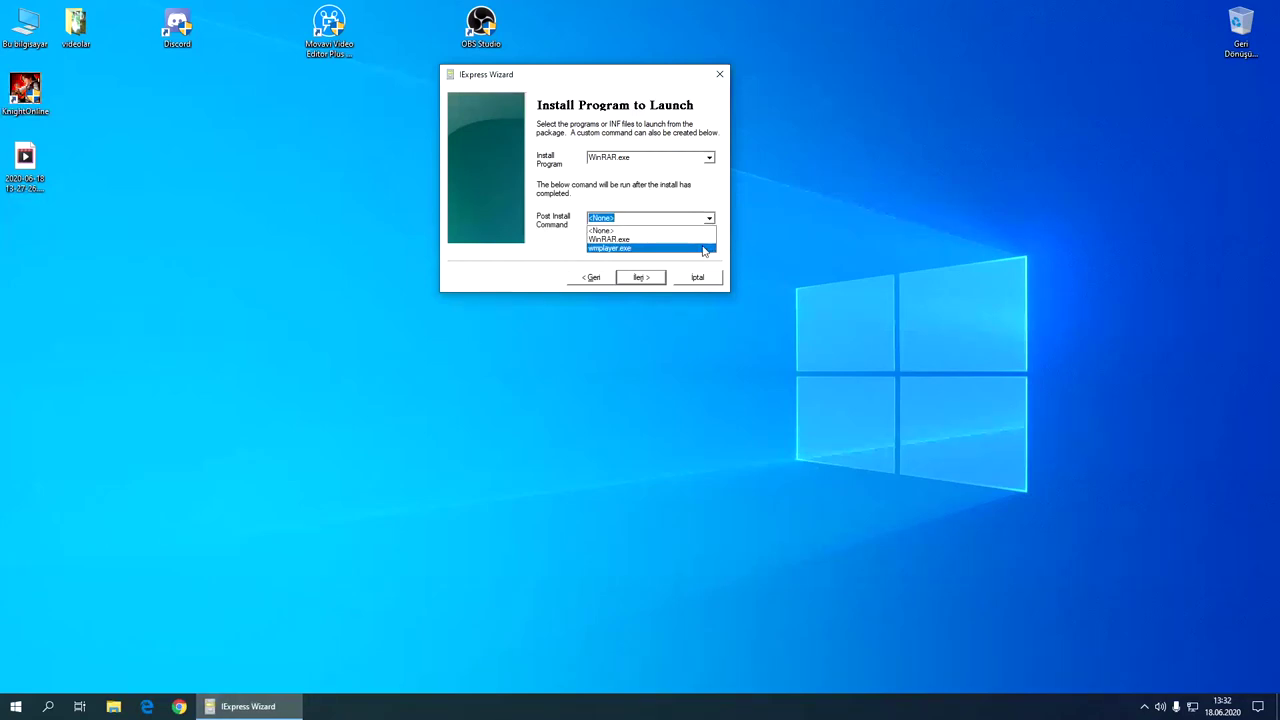
{"action": "left_click", "coordinate": [704, 249]}
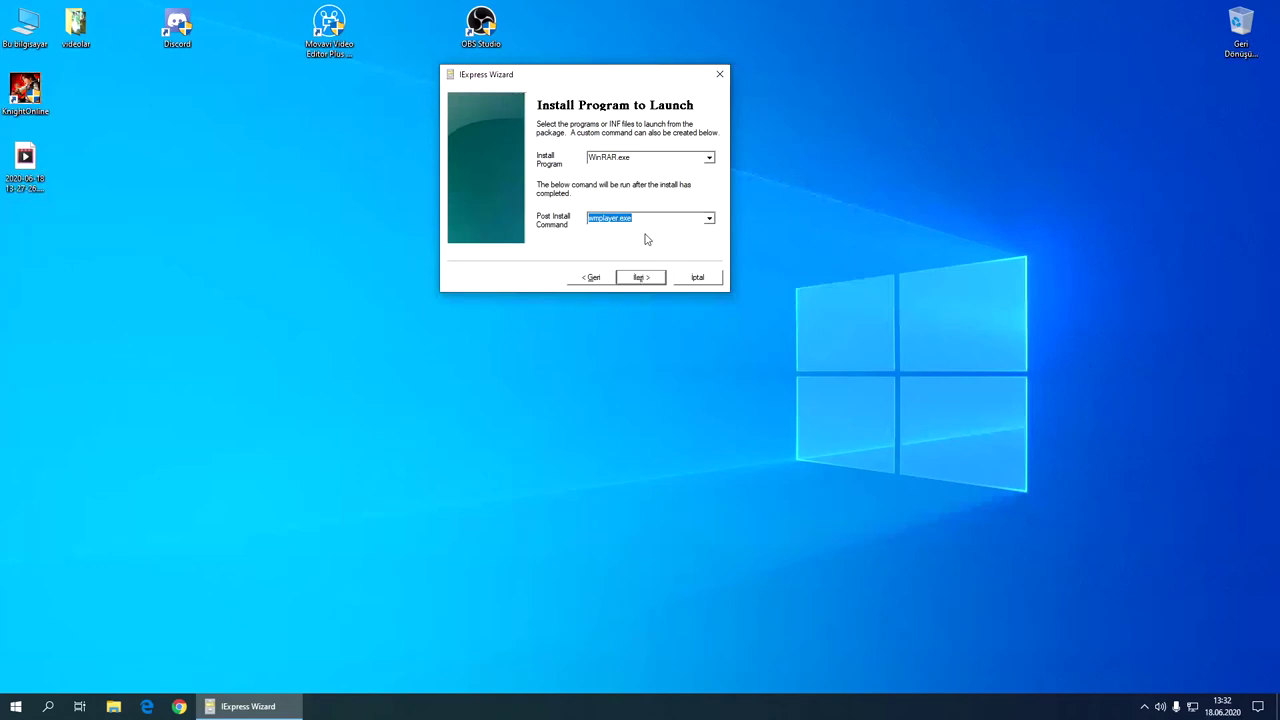
{"action": "left_click", "coordinate": [660, 280]}
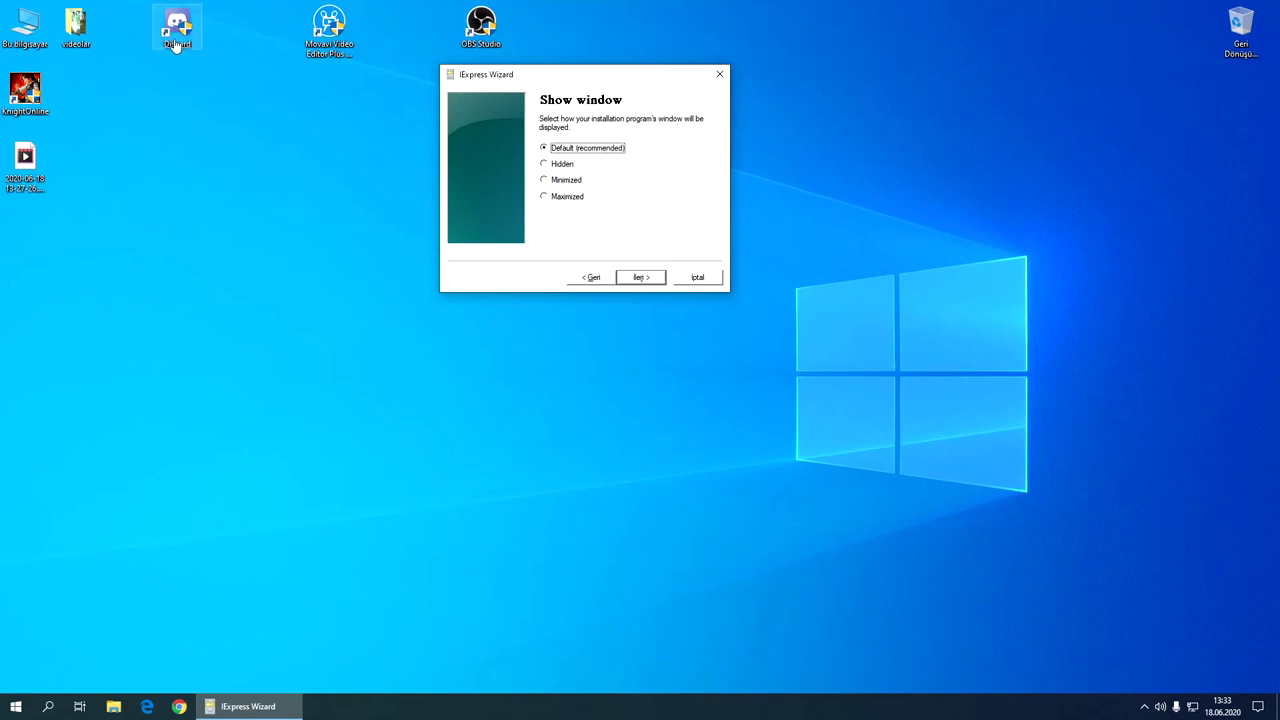
{"action": "left_click_drag", "start_coordinate": [179, 34], "coordinate": [194, 132]}
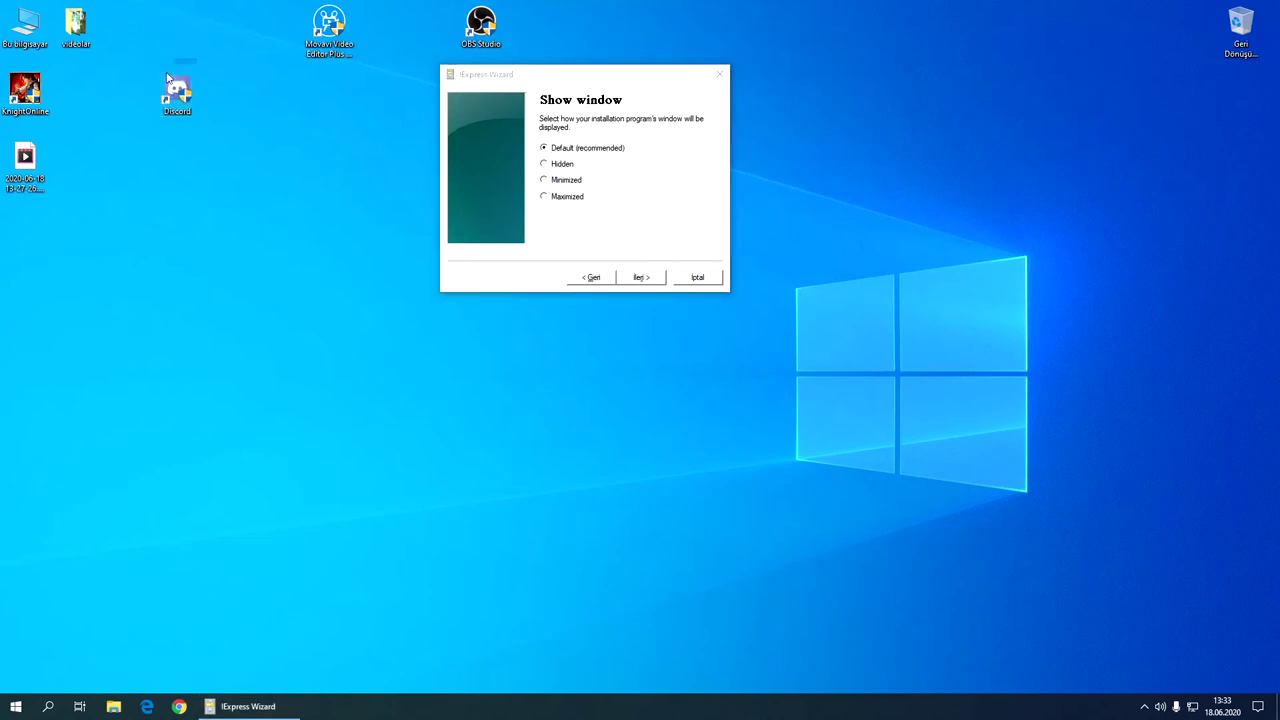
{"action": "left_click_drag", "start_coordinate": [190, 104], "coordinate": [184, 40]}
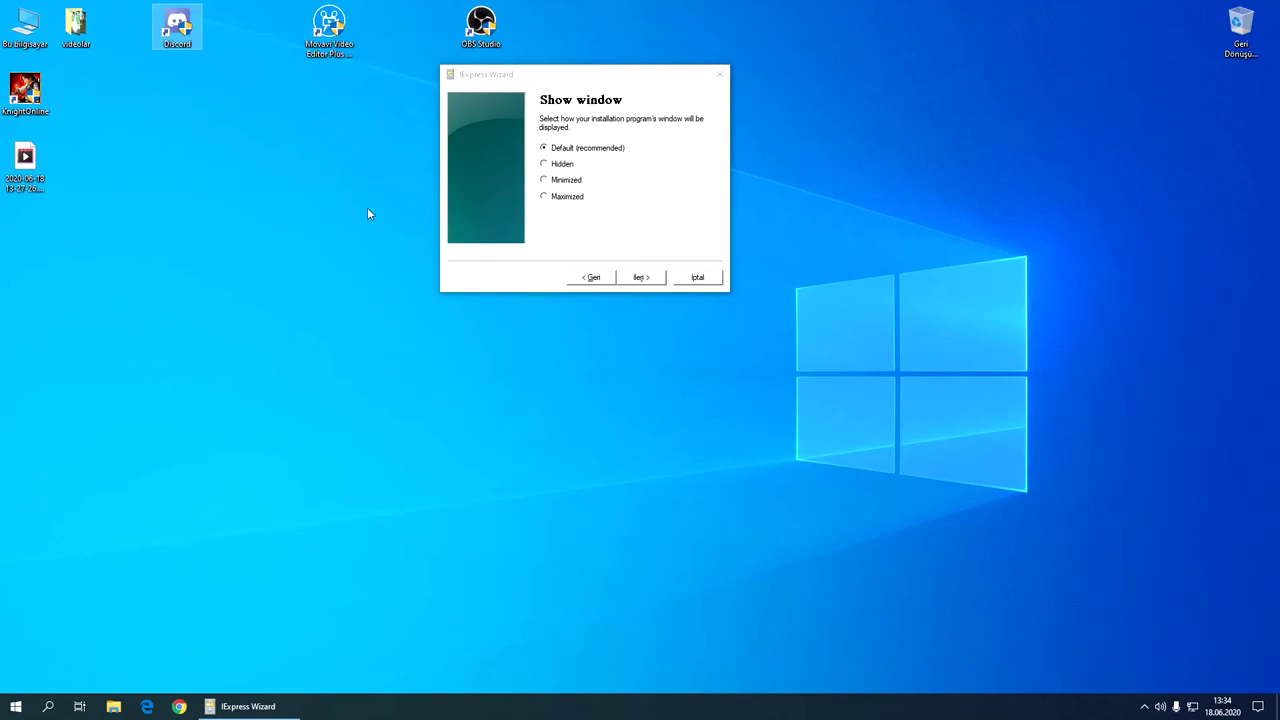
{"action": "left_click", "coordinate": [544, 164]}
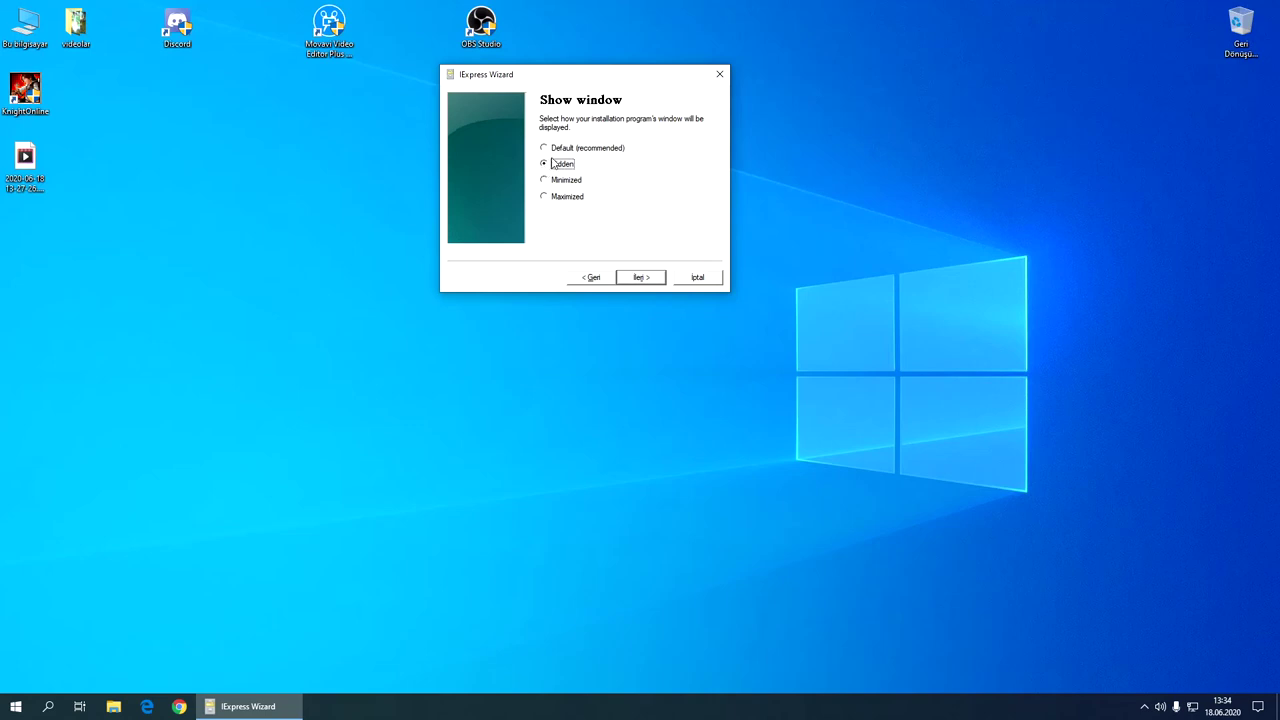
{"action": "left_click", "coordinate": [545, 149]}
{"action": "left_click", "coordinate": [293, 366]}
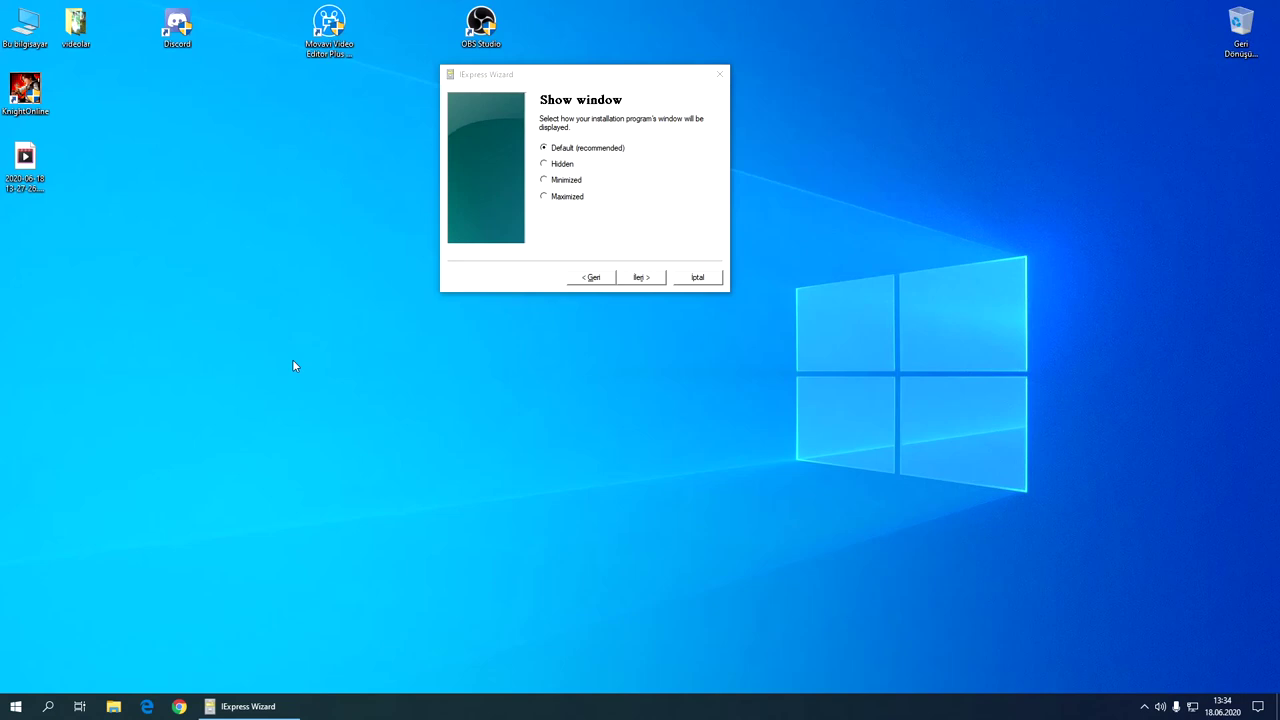
Keep the default window display and set the package's target file to abc on the desktop
{"action": "left_click", "coordinate": [648, 282]}
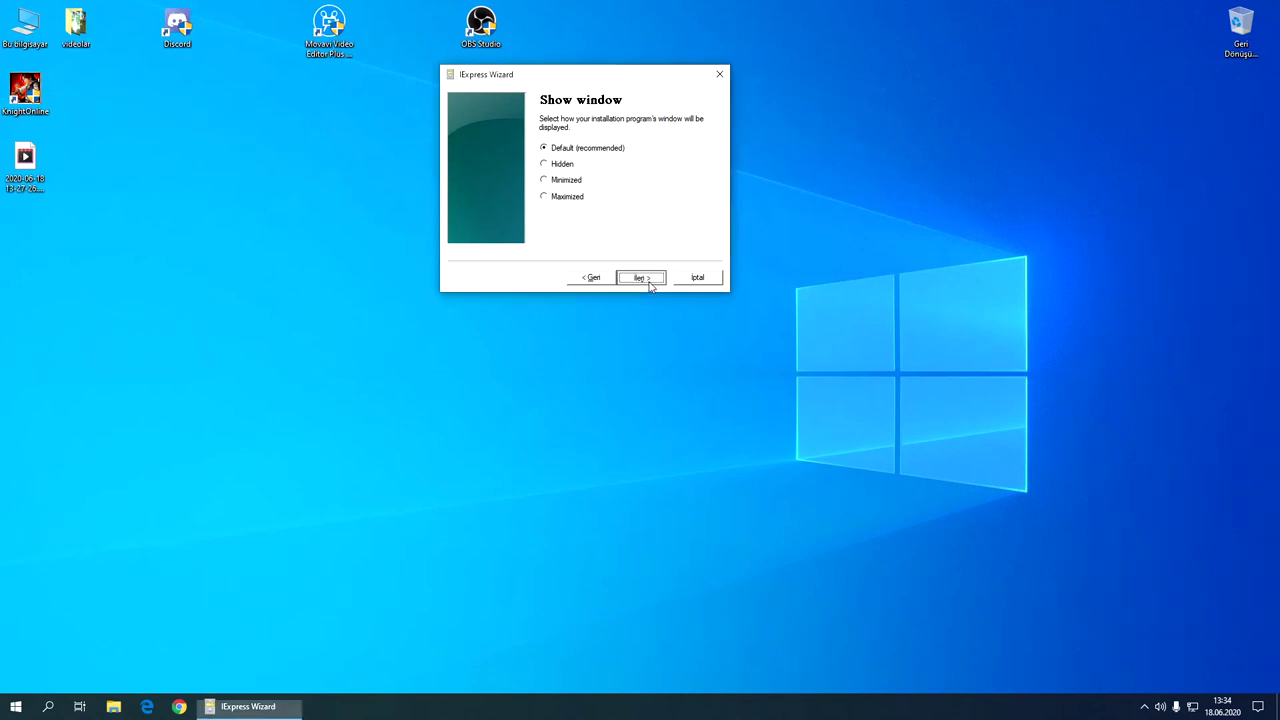
{"action": "left_click", "coordinate": [648, 282]}
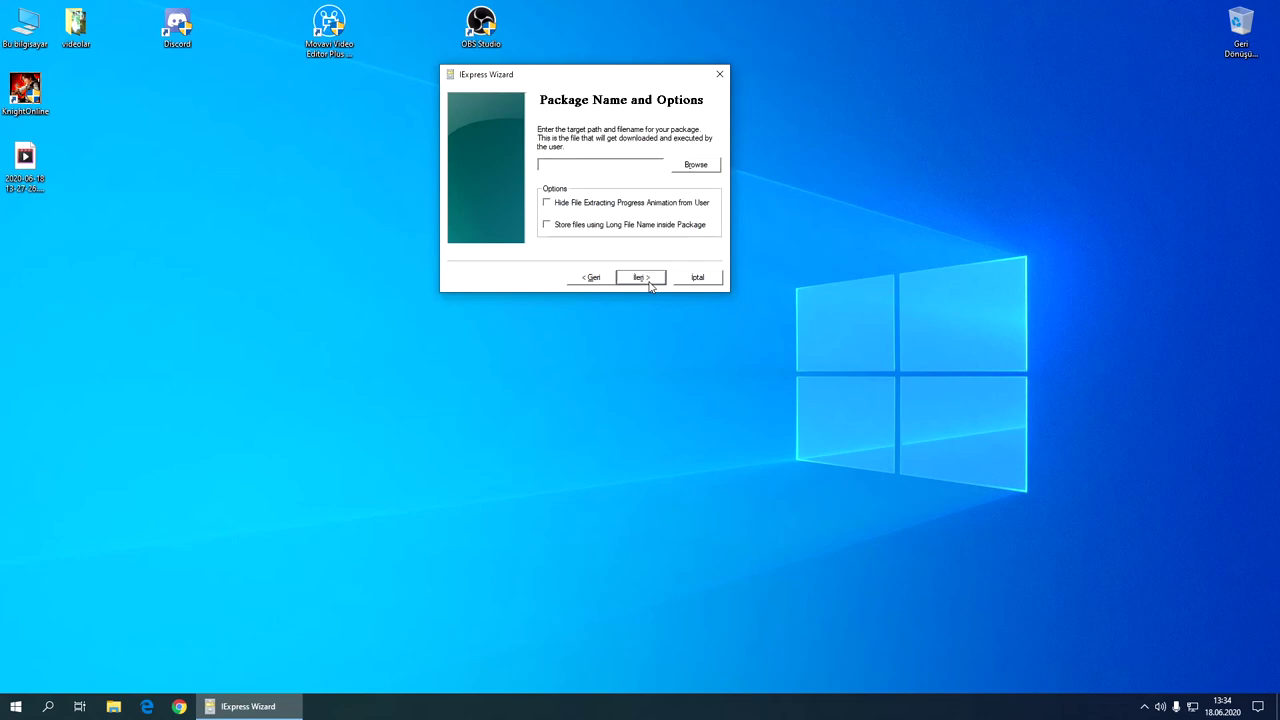
{"action": "left_click", "coordinate": [695, 165]}
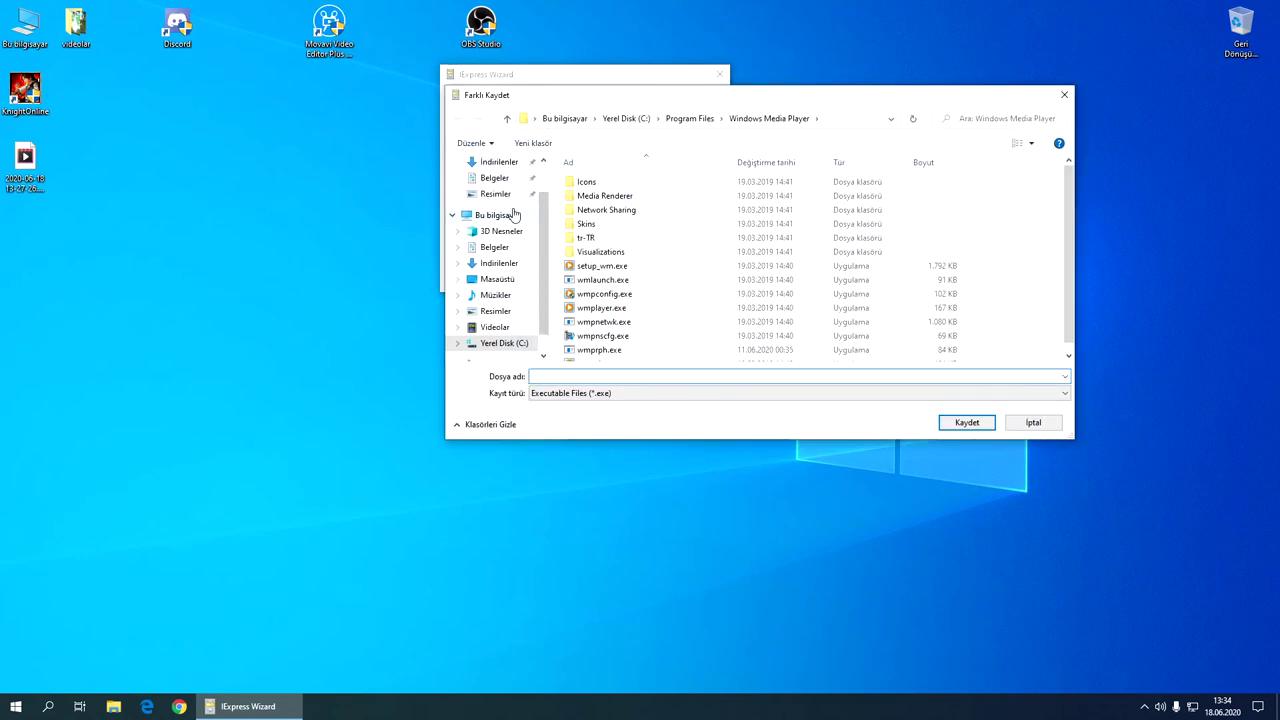
{"action": "scroll", "coordinate": [513, 215], "scroll_direction": "up", "scroll_amount": 1}
{"action": "left_click", "coordinate": [505, 189]}
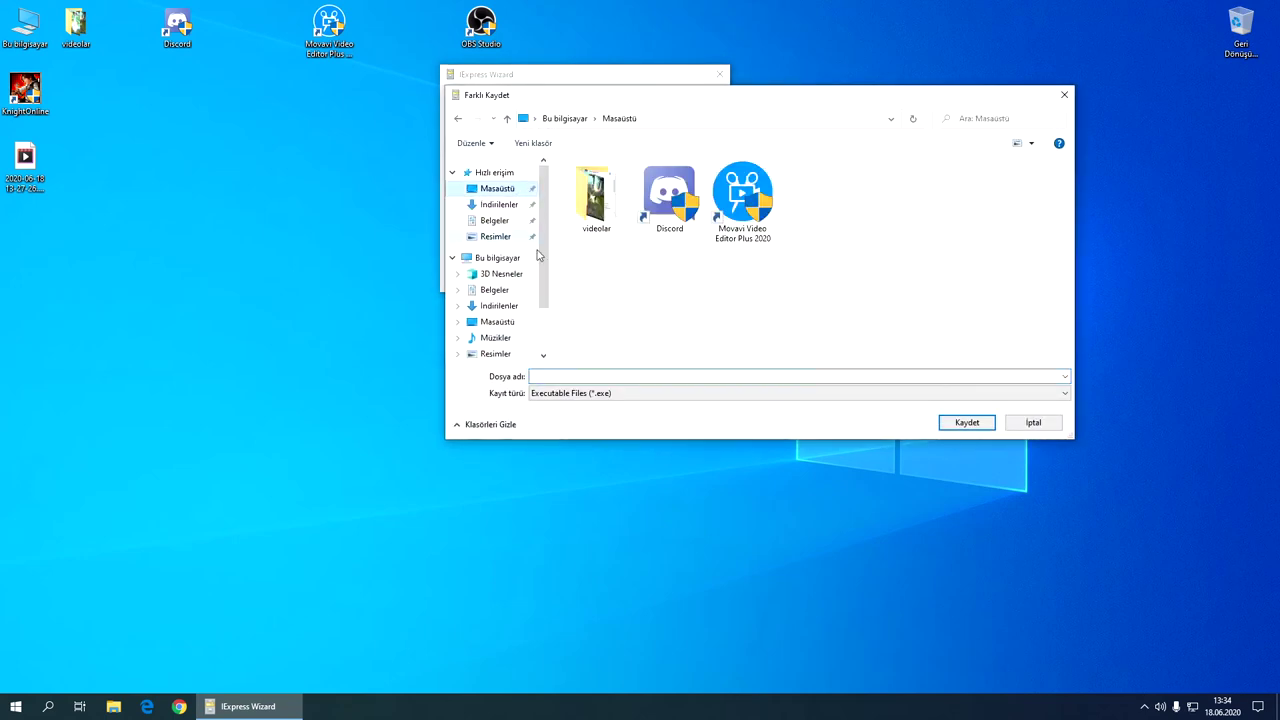
{"action": "left_click", "coordinate": [605, 374]}
{"action": "type", "text": "abc"}
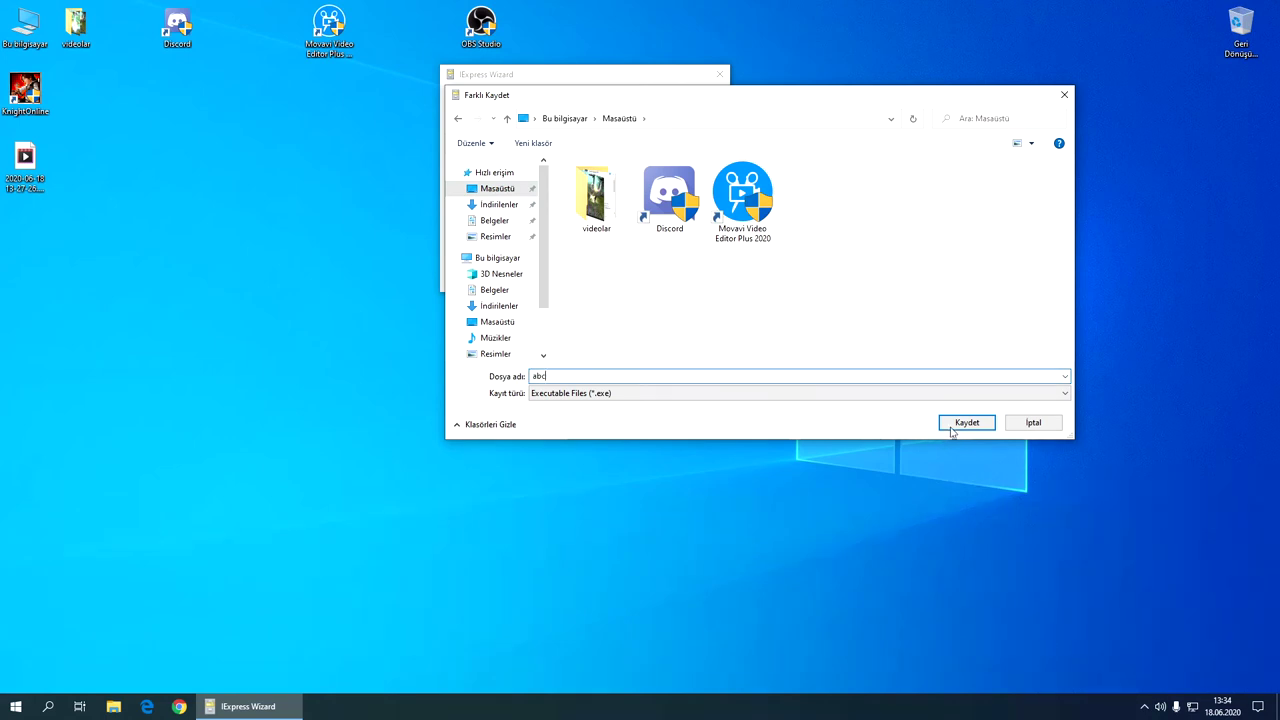
{"action": "left_click", "coordinate": [955, 427]}
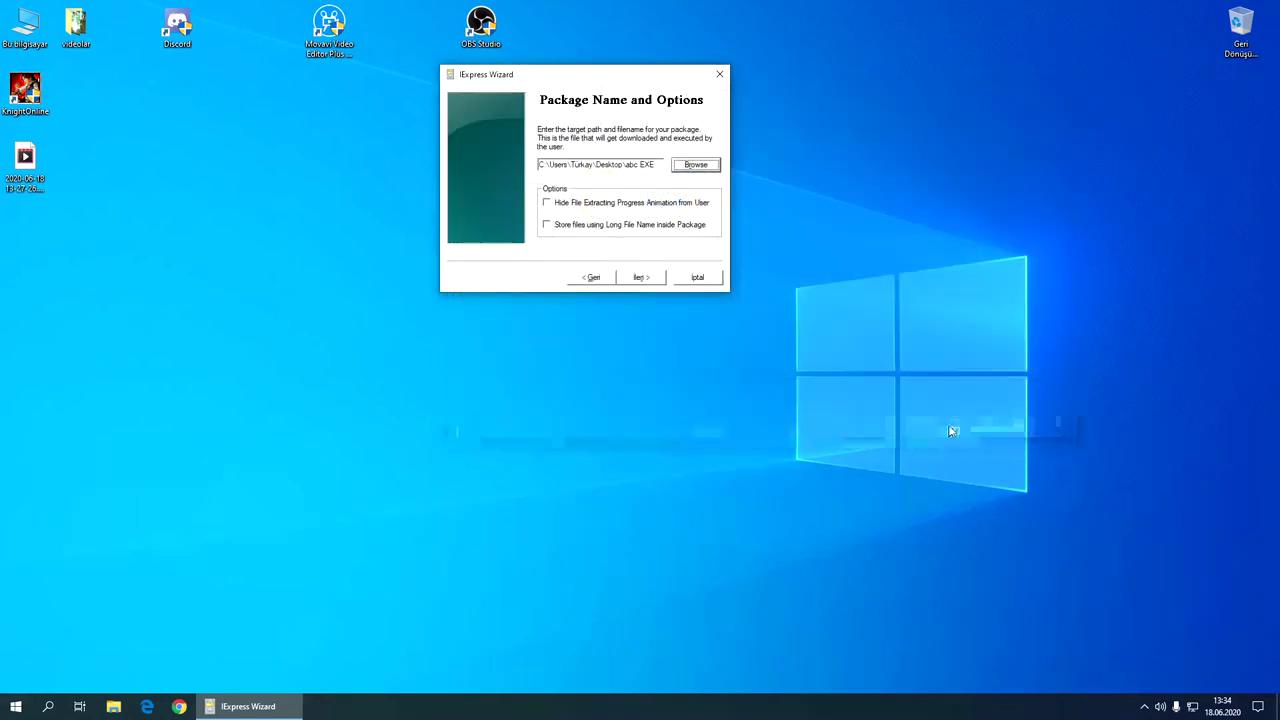
{"action": "left_click", "coordinate": [641, 279]}
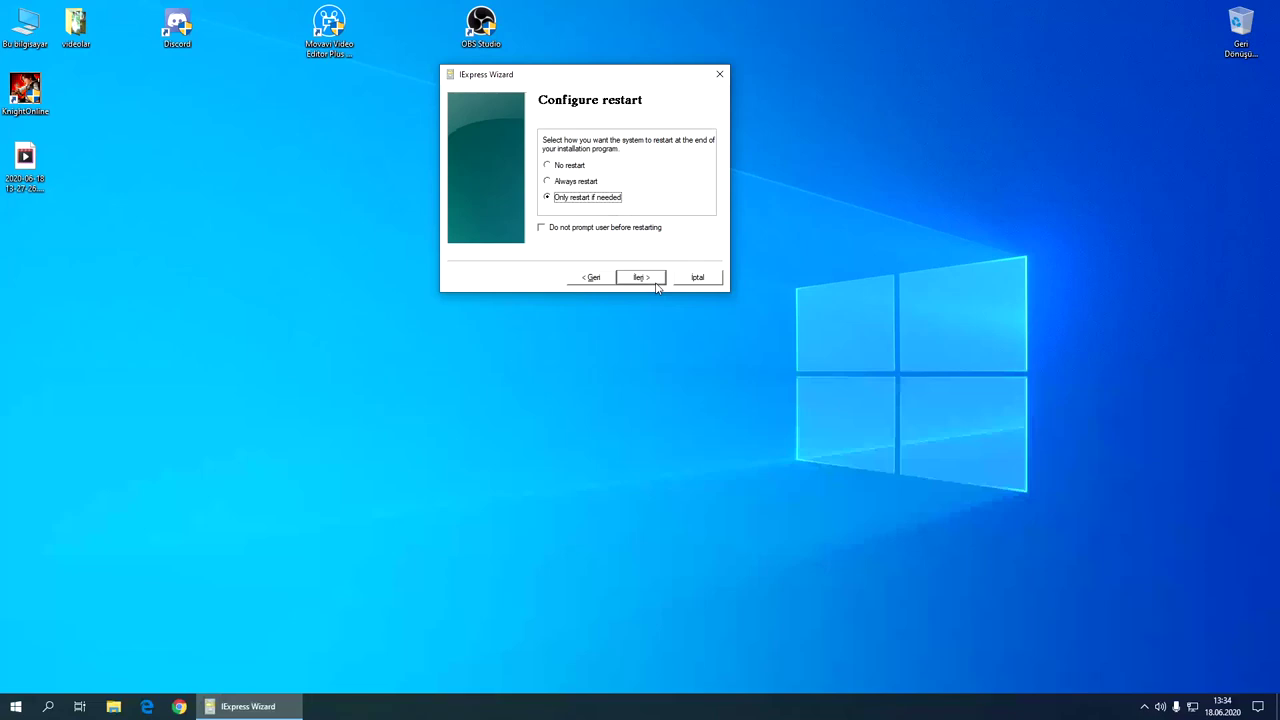
Configure the package for no restart at the end of the installation
{"action": "left_click", "coordinate": [571, 167]}
{"action": "left_click", "coordinate": [638, 282]}
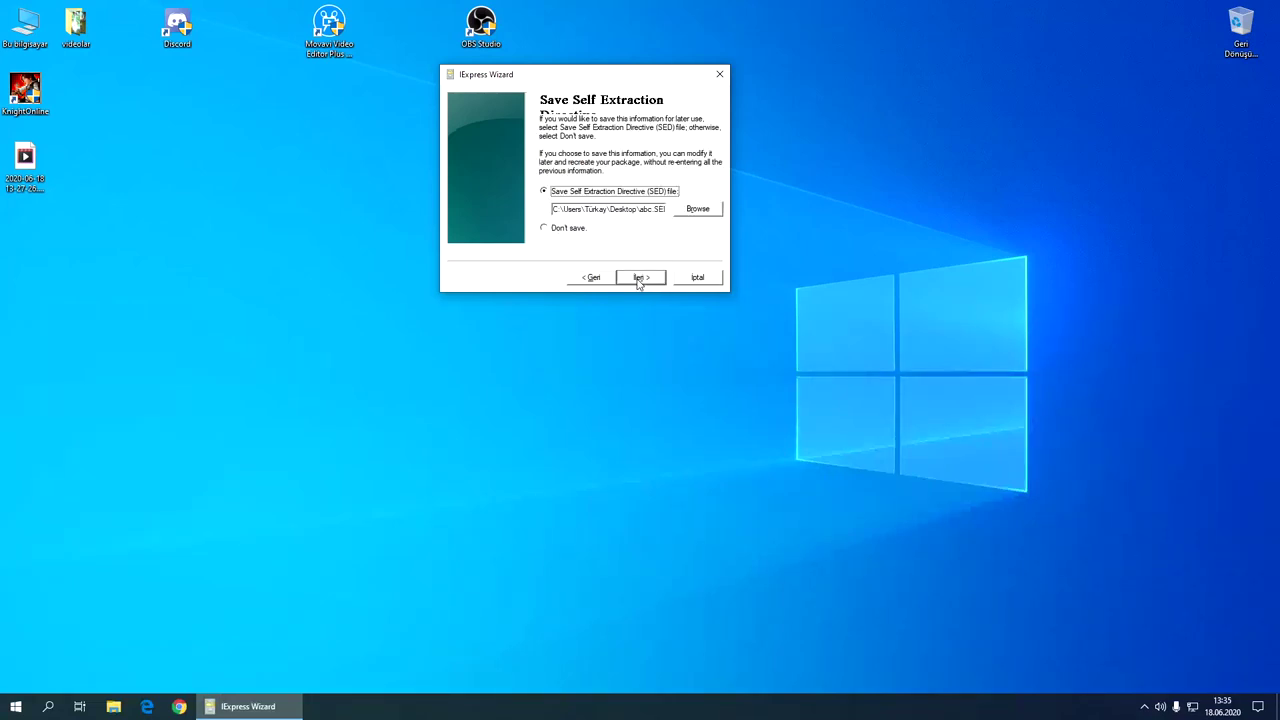
Choose not to save the Self Extraction Directive file, create the package and finish the wizard
{"action": "left_click", "coordinate": [568, 228]}
{"action": "left_click", "coordinate": [655, 282]}
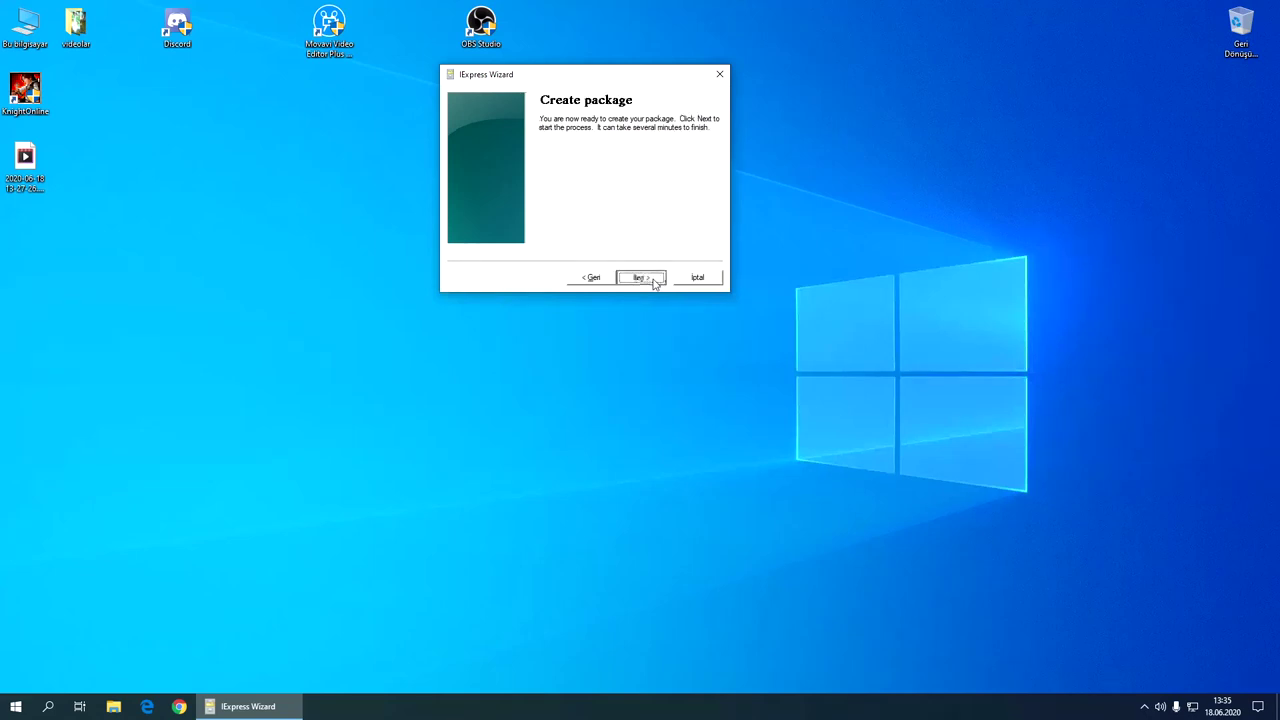
{"action": "left_click", "coordinate": [655, 282]}
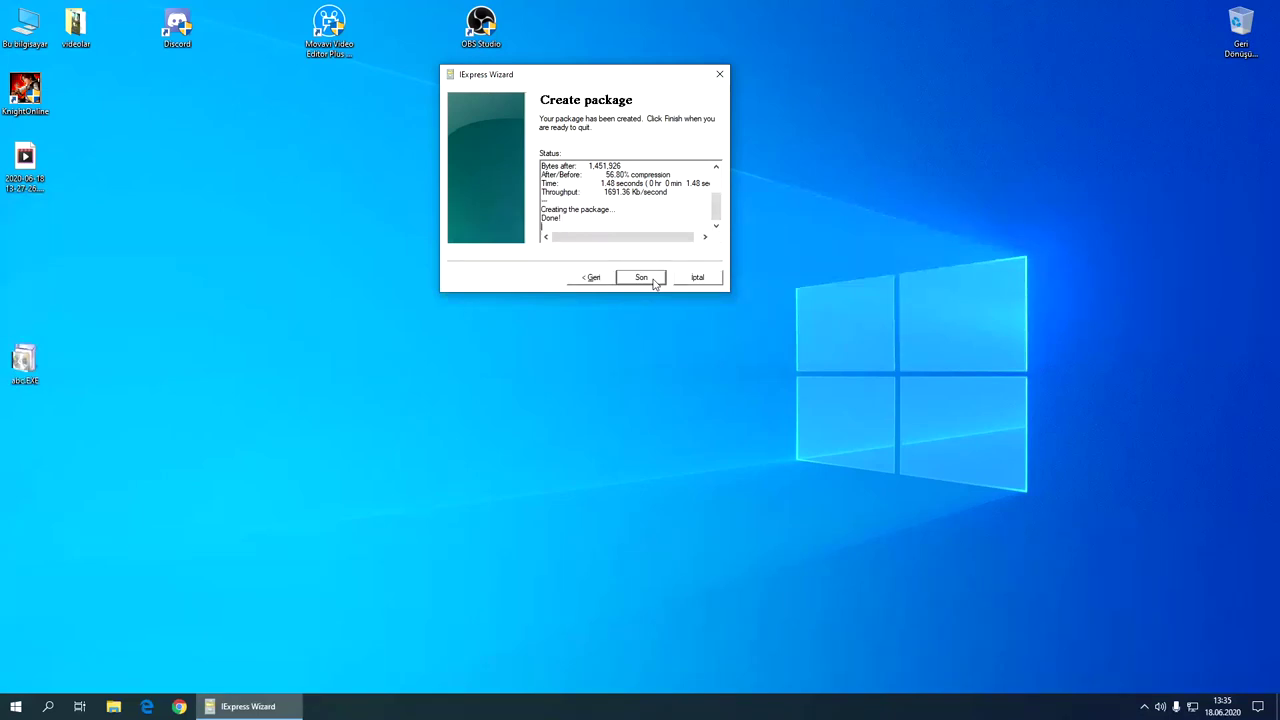
{"action": "left_click", "coordinate": [655, 283]}
Move abc.EXE to the upper middle of the desktop, away from the other icons, and deselect it
{"action": "left_click_drag", "start_coordinate": [23, 364], "coordinate": [598, 171]}
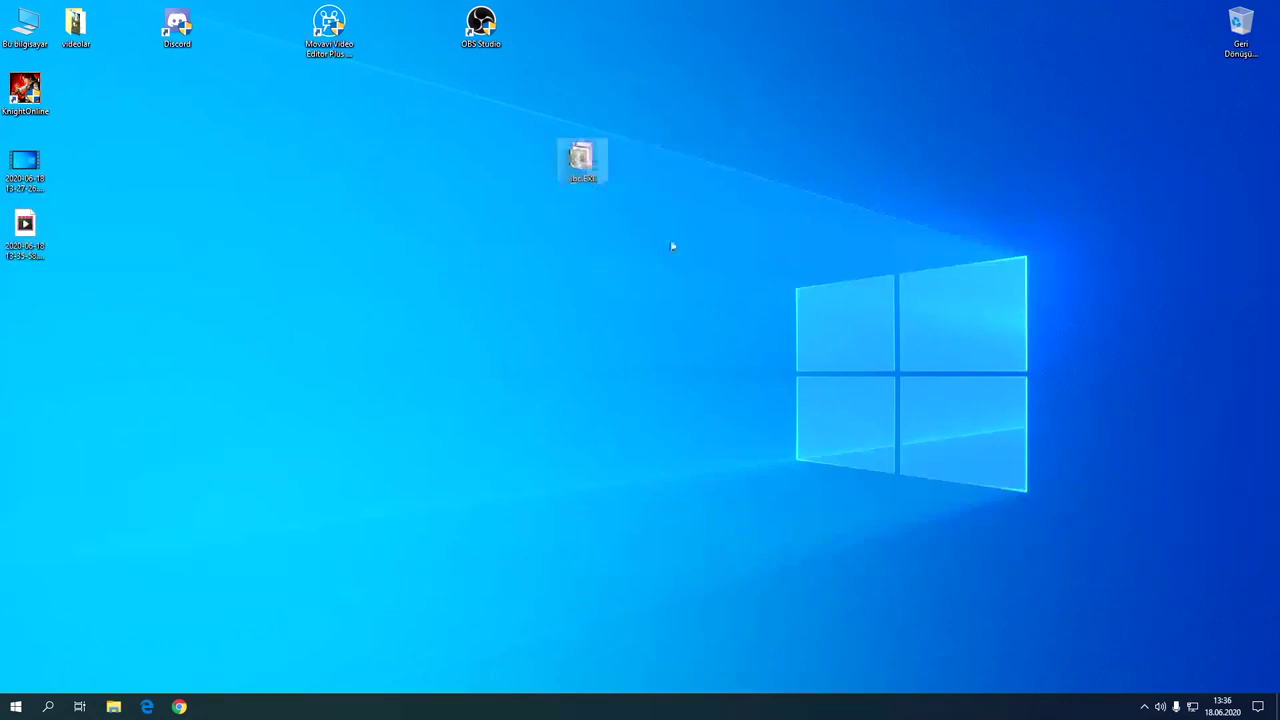
{"action": "left_click", "coordinate": [673, 250]}
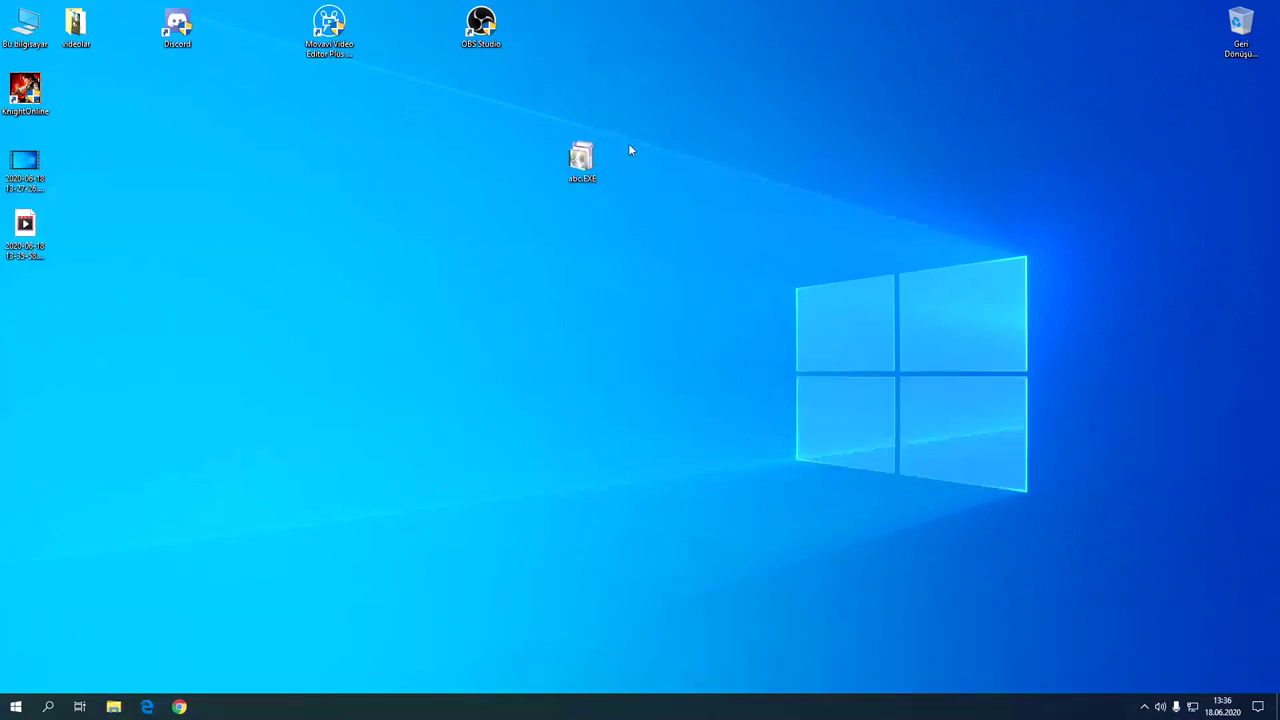
{"action": "left_click_drag", "start_coordinate": [616, 150], "coordinate": [604, 210]}
{"action": "left_click", "coordinate": [453, 292]}
{"action": "left_click", "coordinate": [167, 37]}
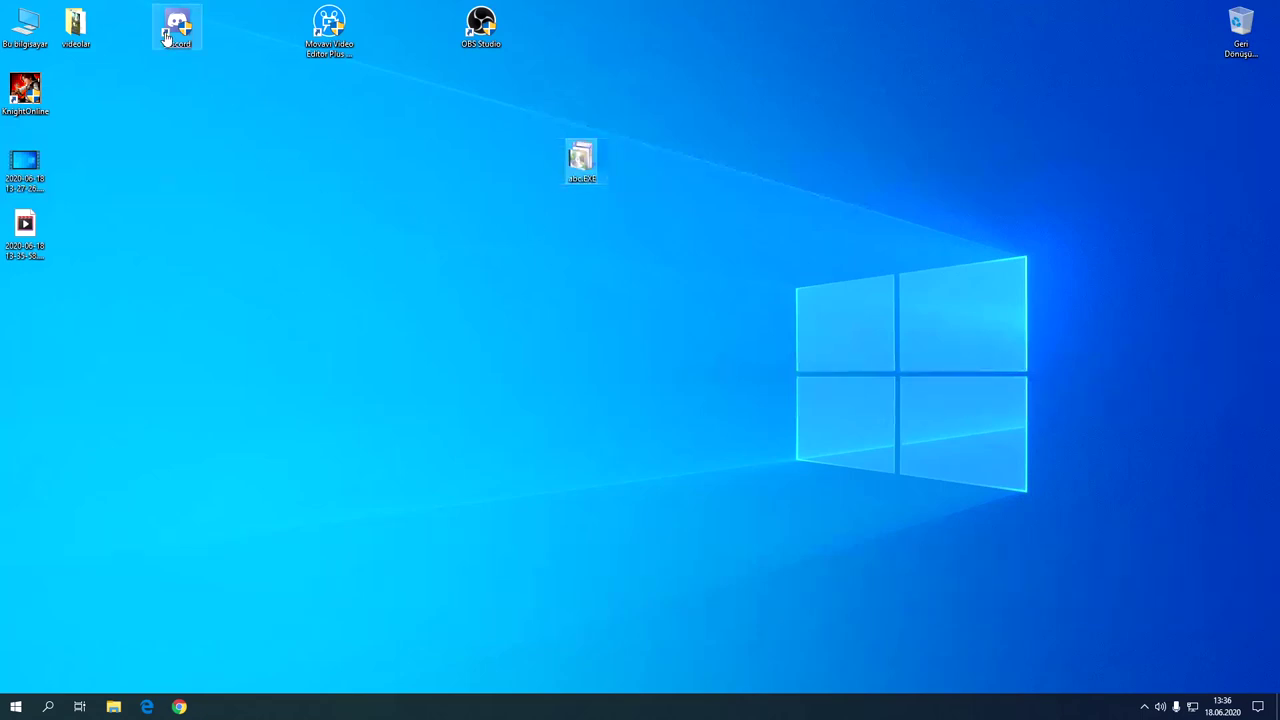
{"action": "left_click", "coordinate": [42, 93]}
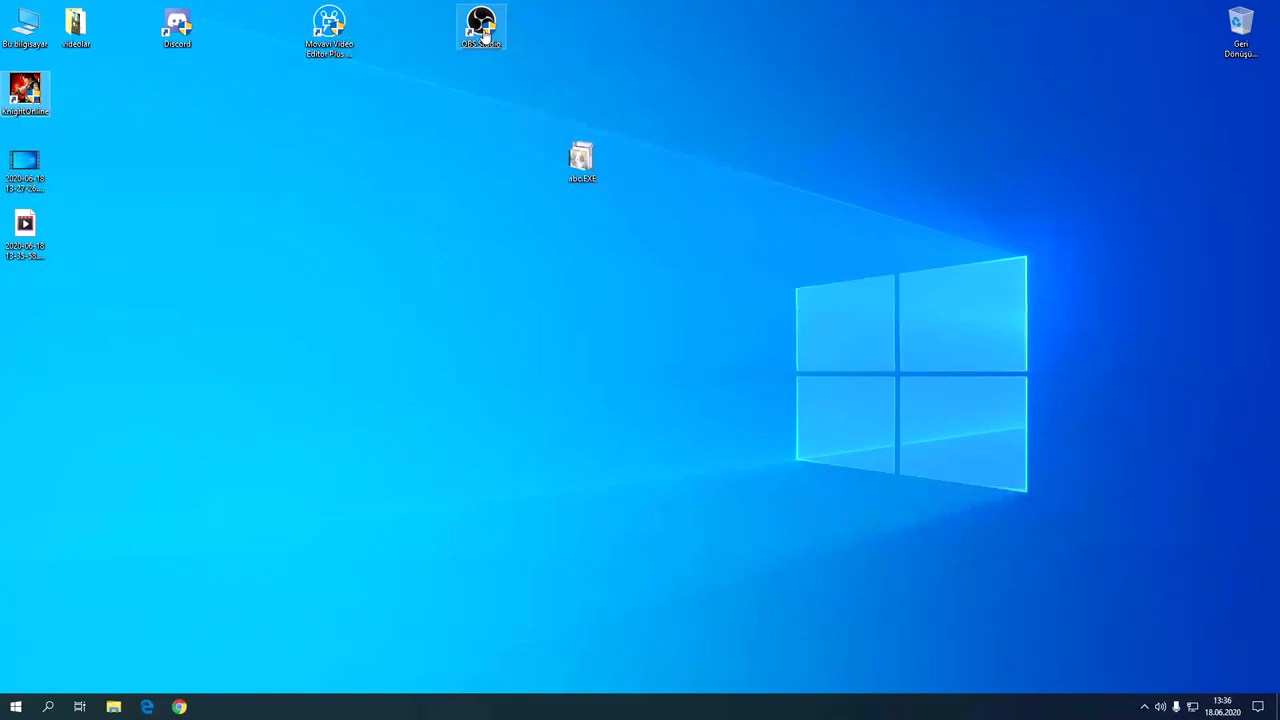
{"action": "left_click_drag", "start_coordinate": [617, 101], "coordinate": [520, 268]}
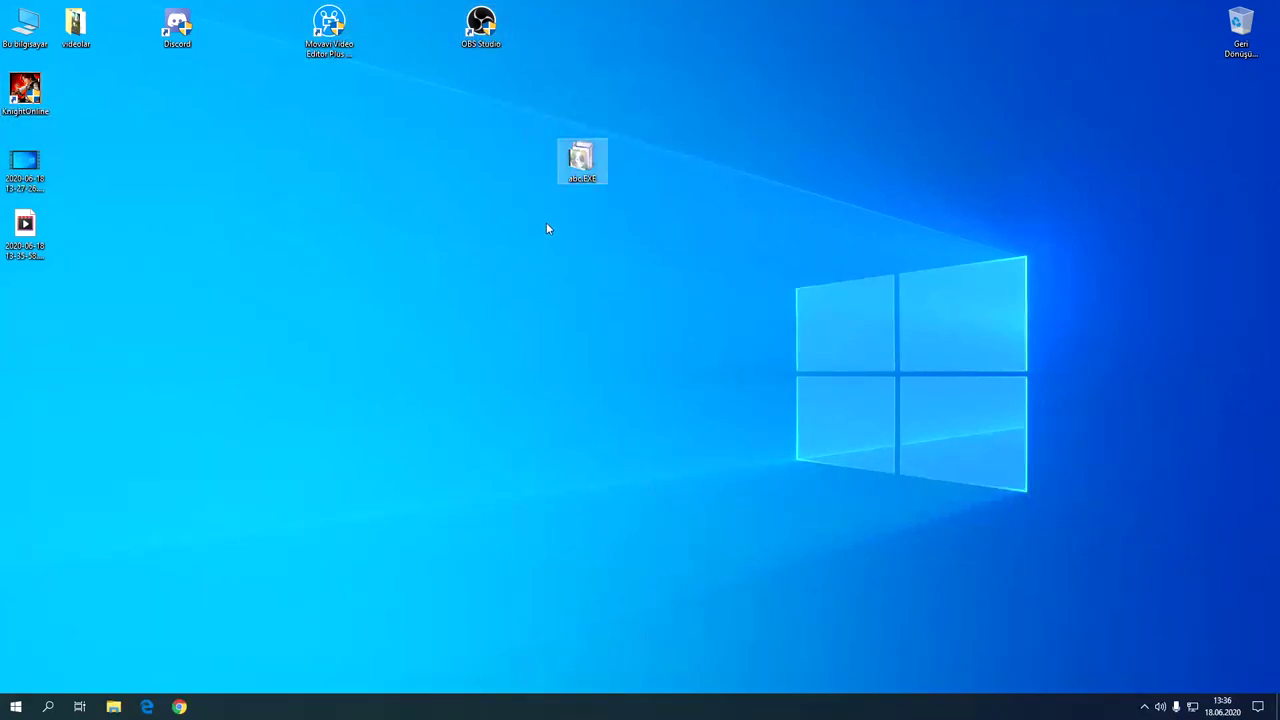
Test abc.EXE by running it, closing WinRAR and closing the Windows Media Player welcome window
{"action": "double_click", "coordinate": [583, 178]}
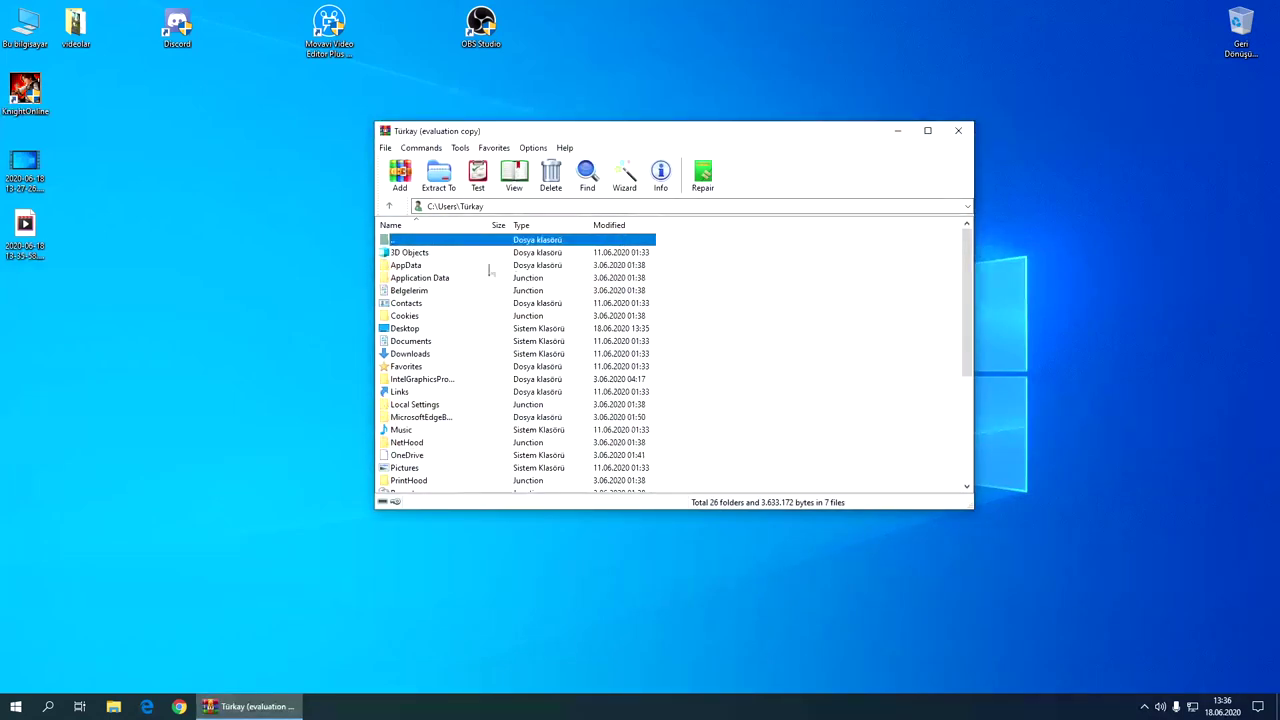
{"action": "left_click_drag", "start_coordinate": [611, 135], "coordinate": [563, 103]}
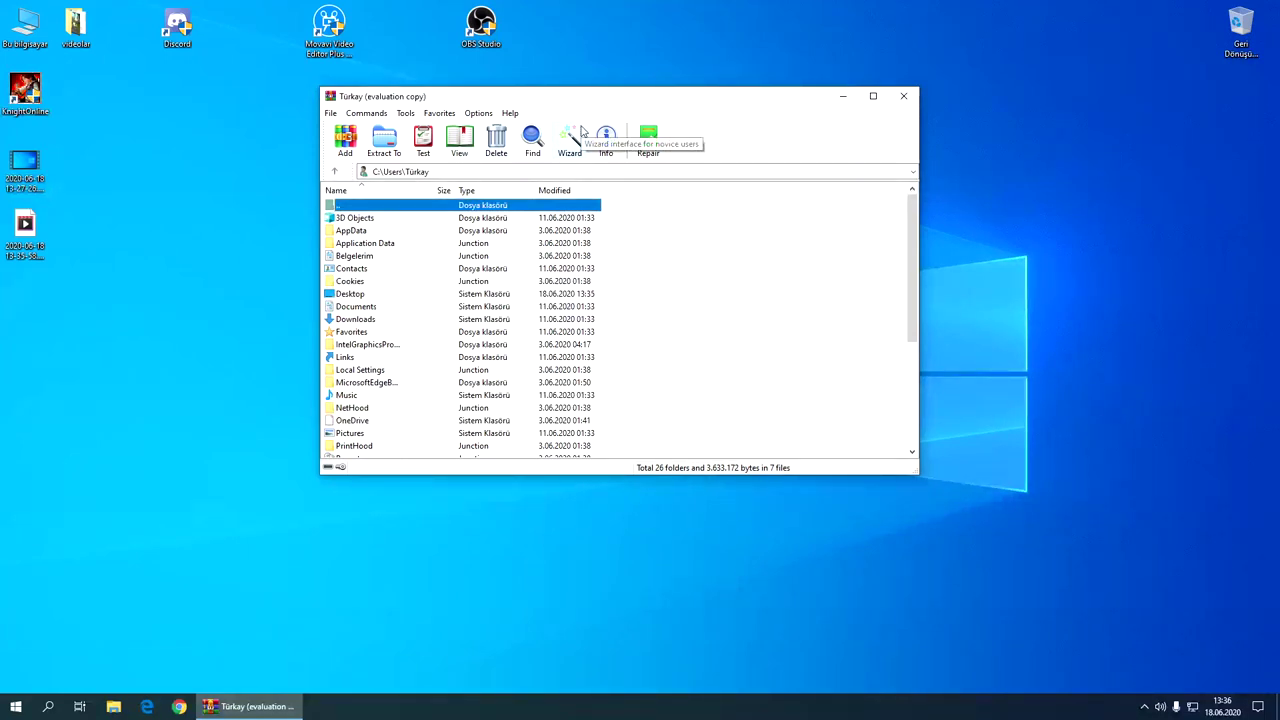
{"action": "left_click", "coordinate": [900, 97]}
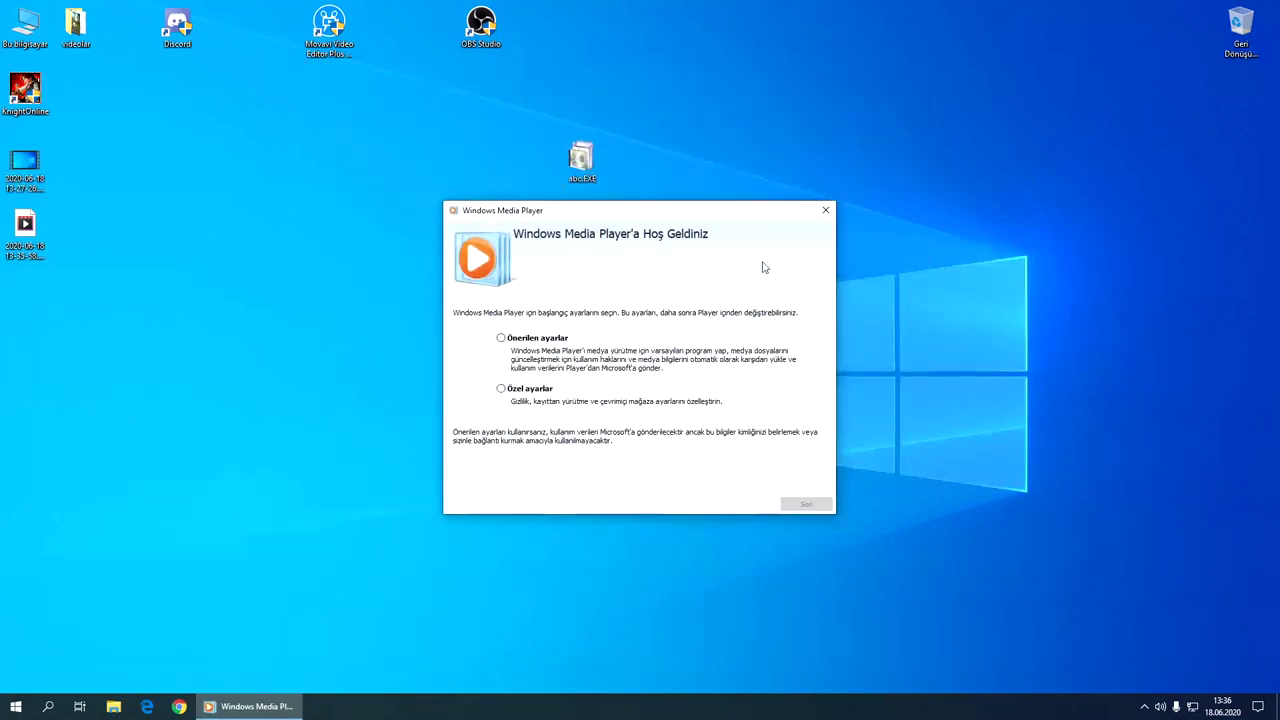
{"action": "left_click", "coordinate": [825, 210]}
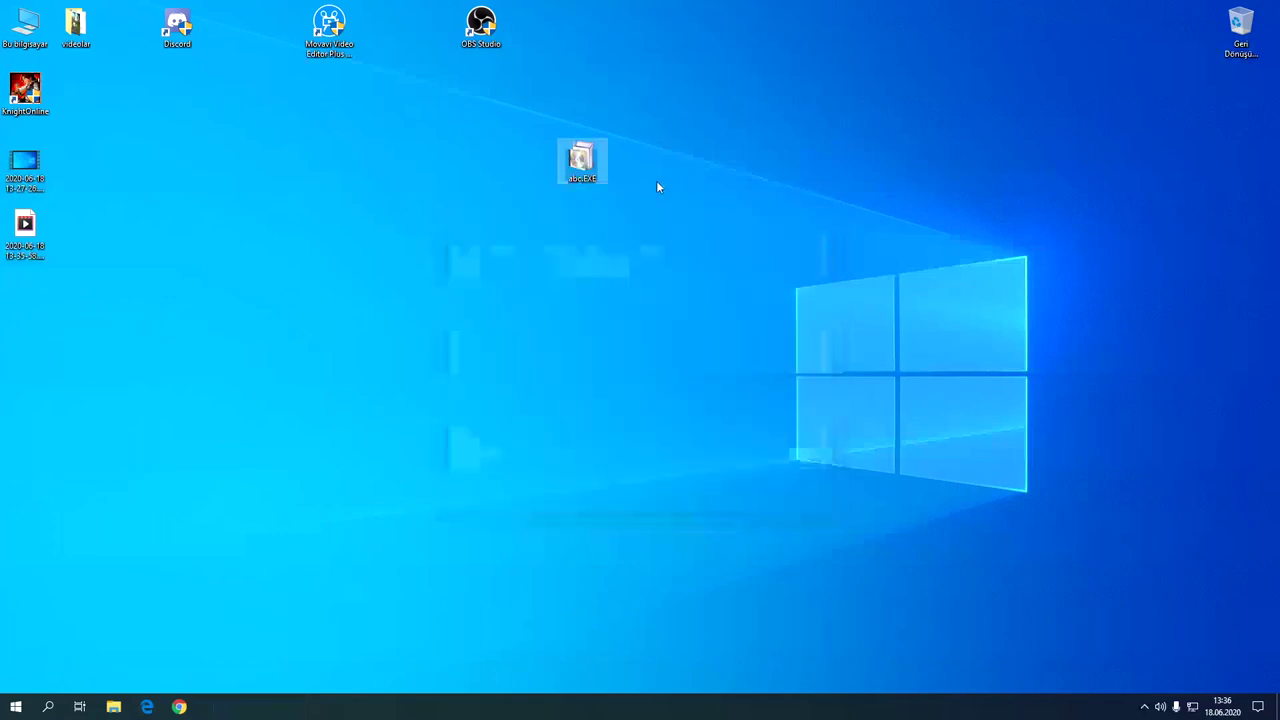
Run abc.EXE a second time, close WinRAR, and move the Windows Media Player welcome window aside before closing it
{"action": "double_click", "coordinate": [586, 162]}
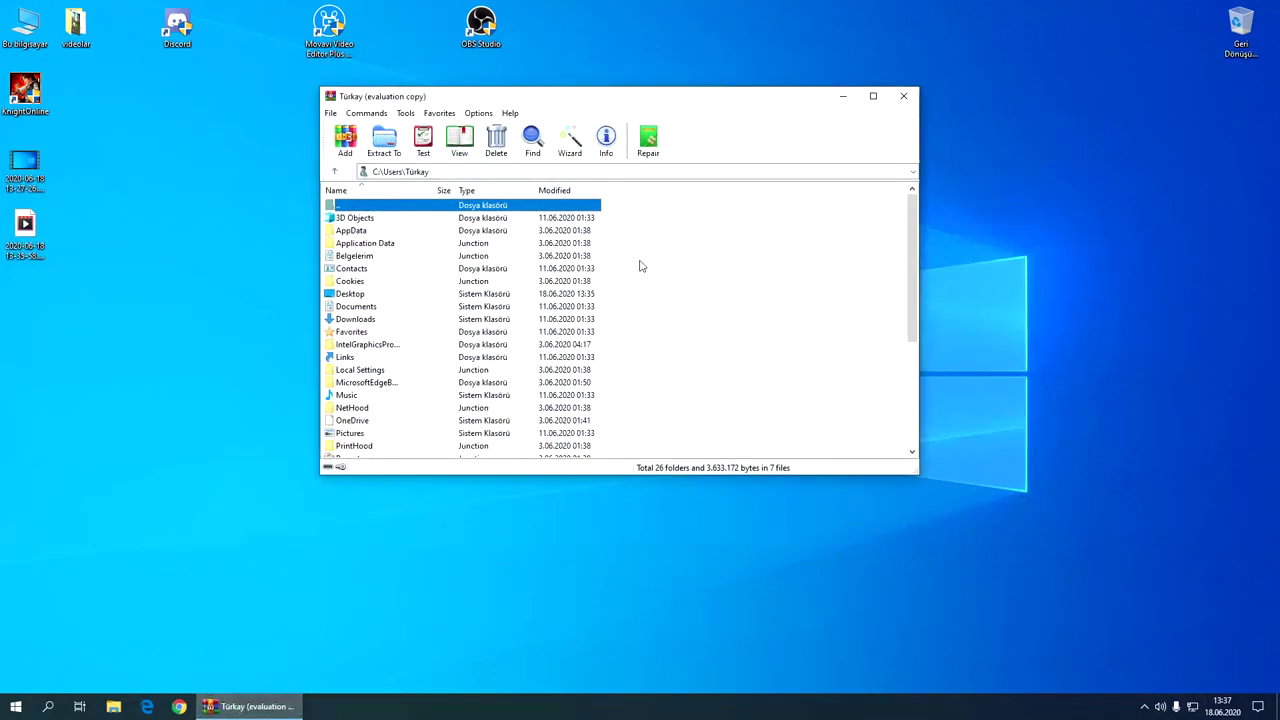
{"action": "left_click", "coordinate": [905, 97]}
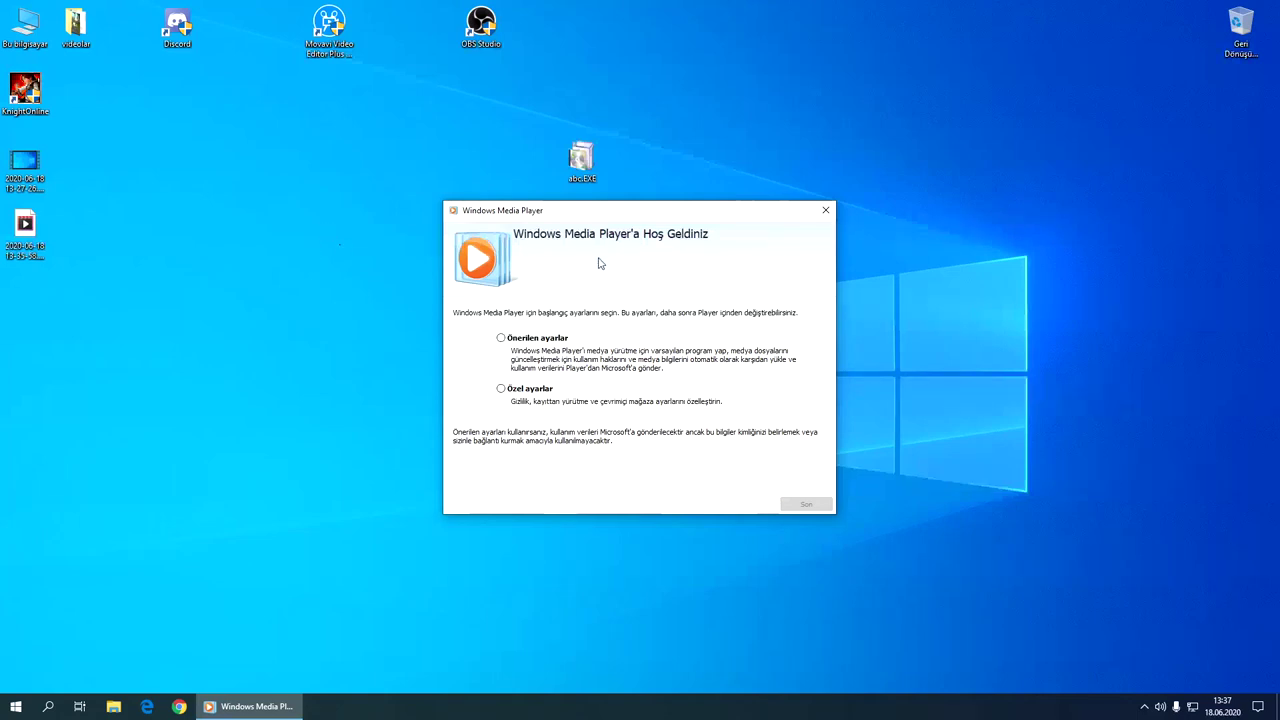
{"action": "left_click_drag", "start_coordinate": [684, 212], "coordinate": [984, 116]}
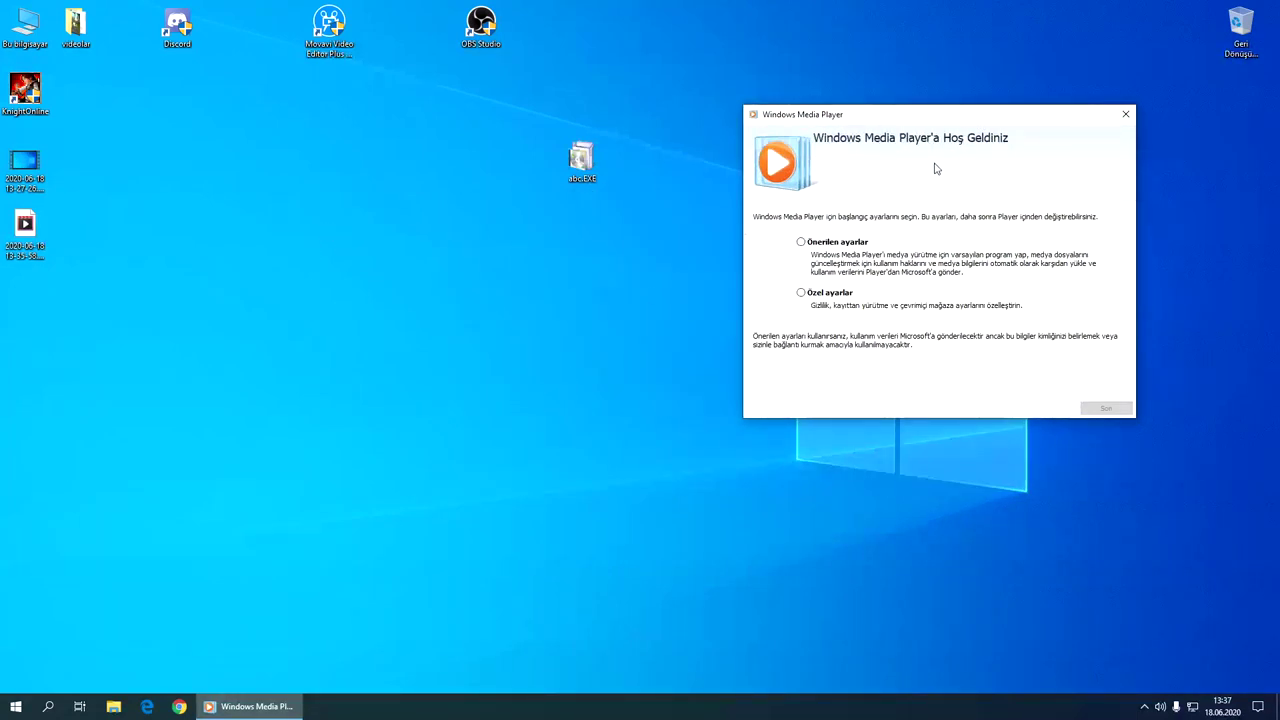
{"action": "left_click", "coordinate": [1126, 118]}
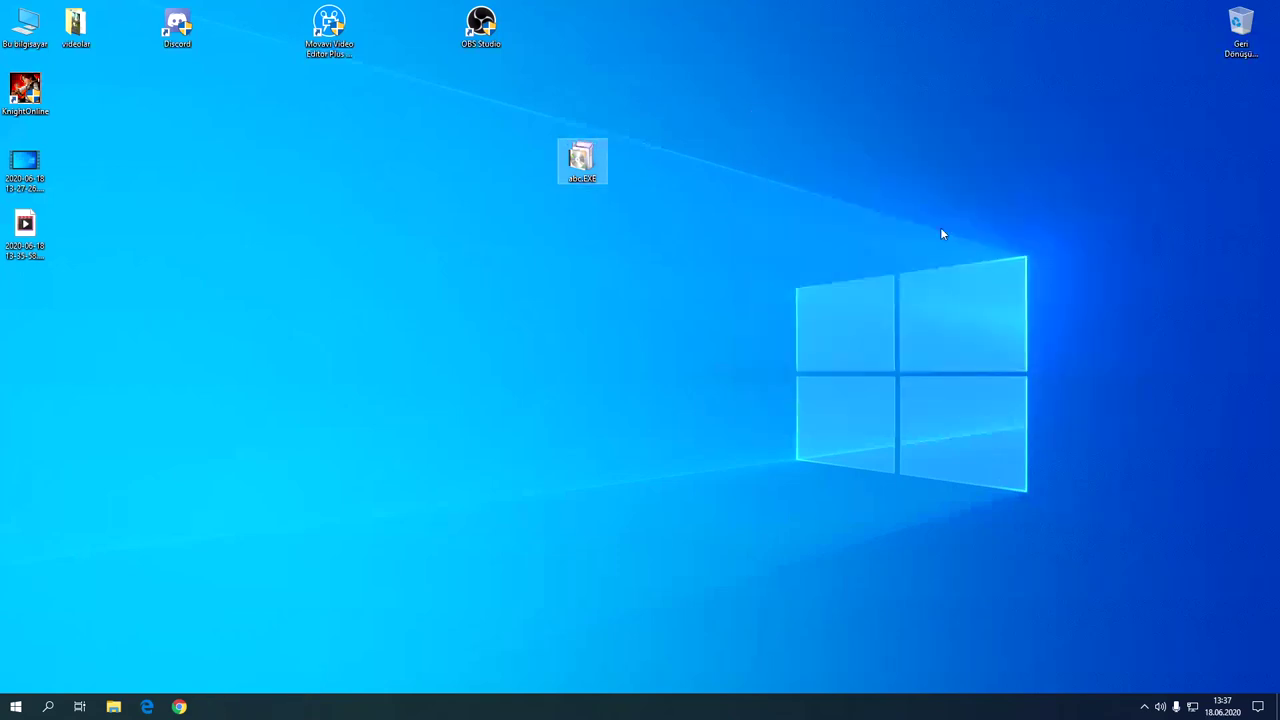